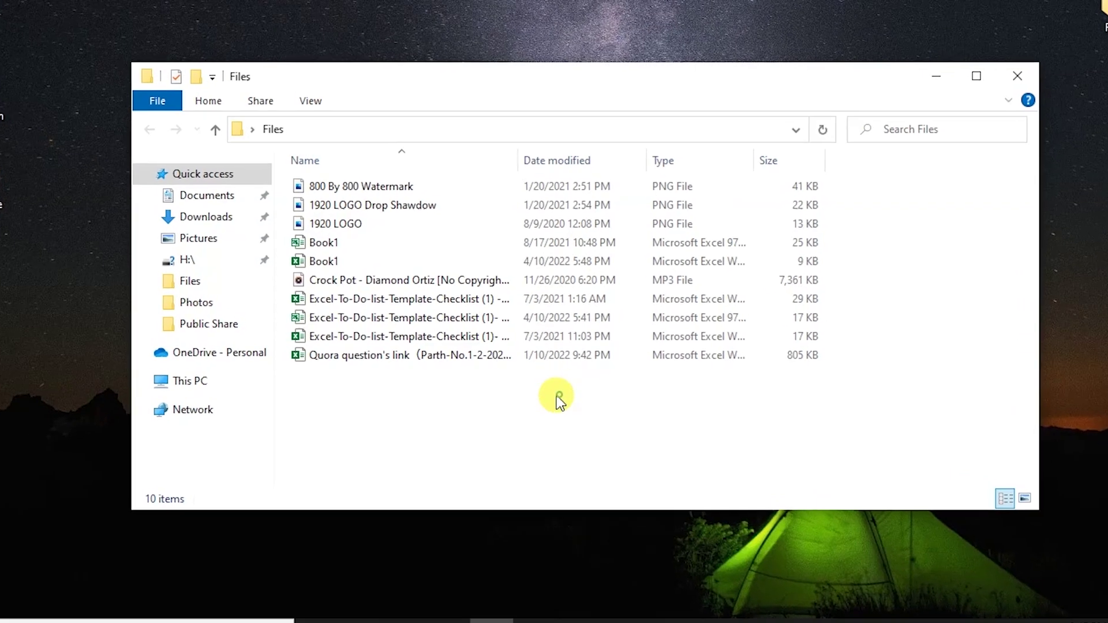
- Delete all ten files in the Files folder and close the now-empty window
left_click_drag(559, 396, 270, 182)
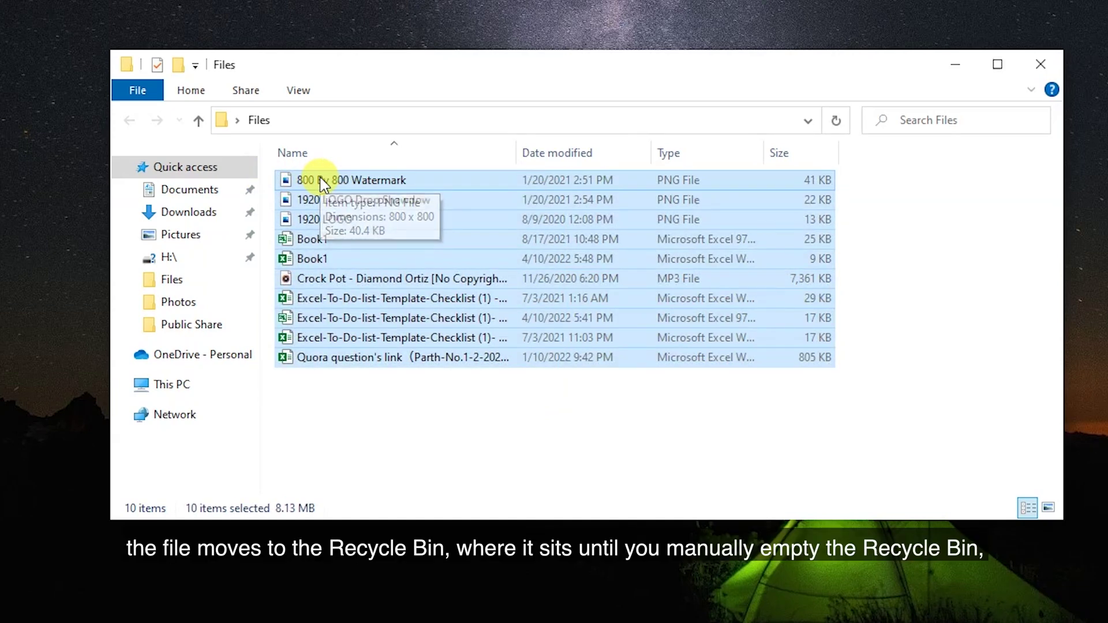
key("Delete")
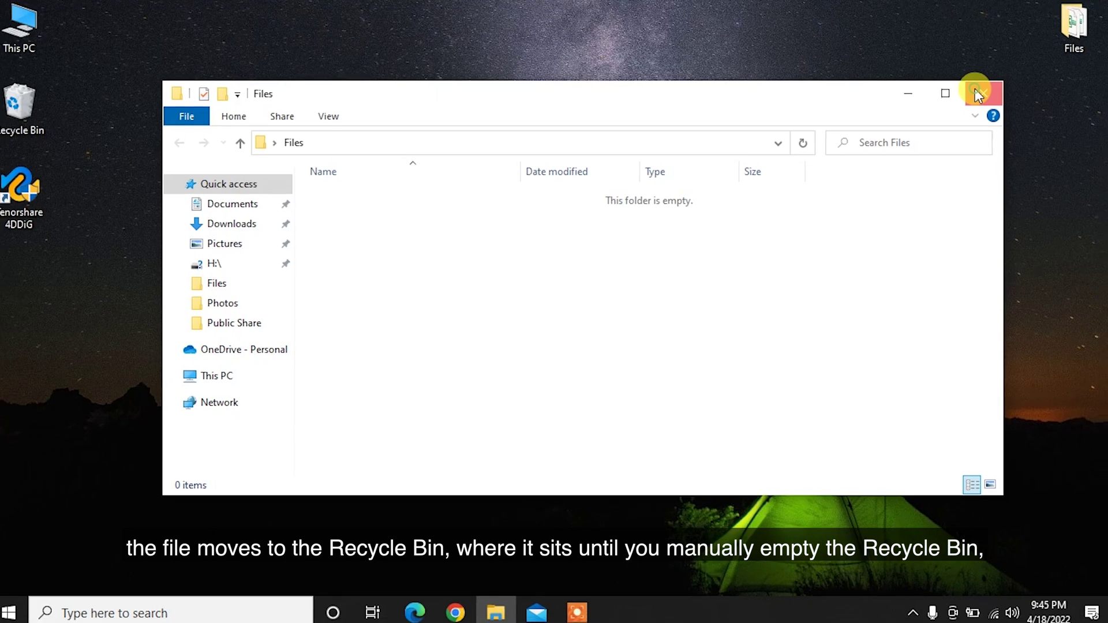
left_click(1036, 65)
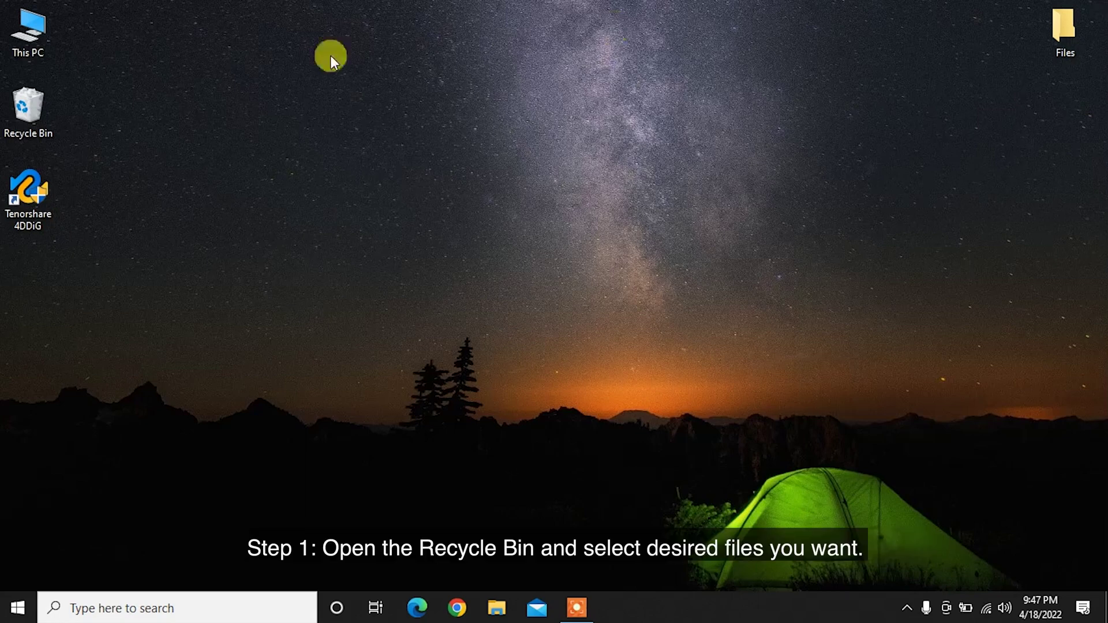
- Restore all ten deleted files from the Recycle Bin to the Files folder, then close the bin
double_click(29, 107)
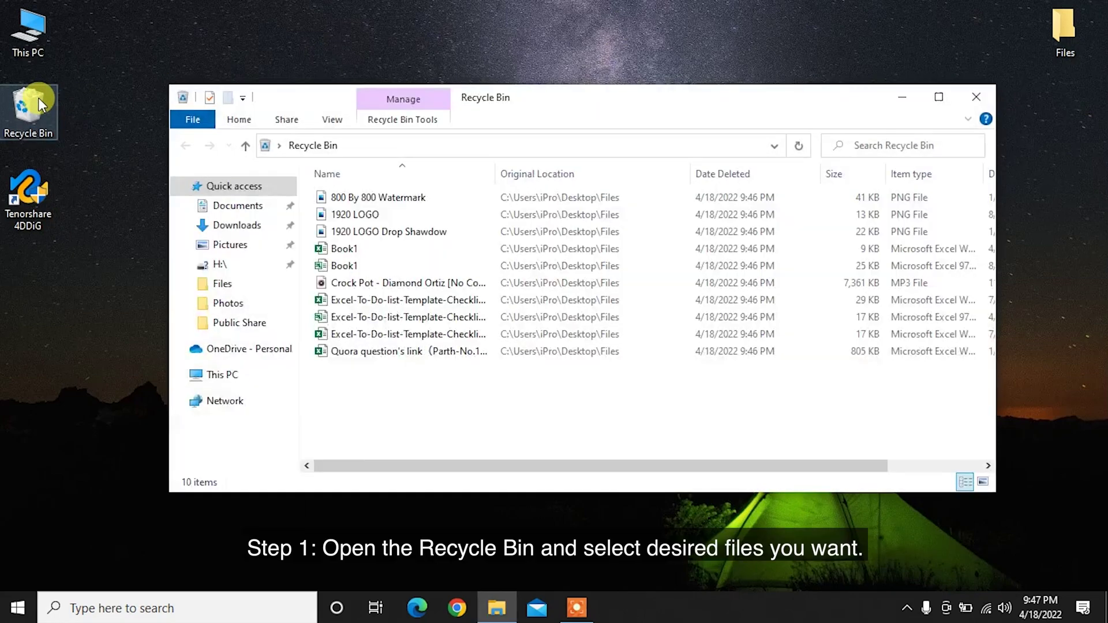
left_click(456, 353)
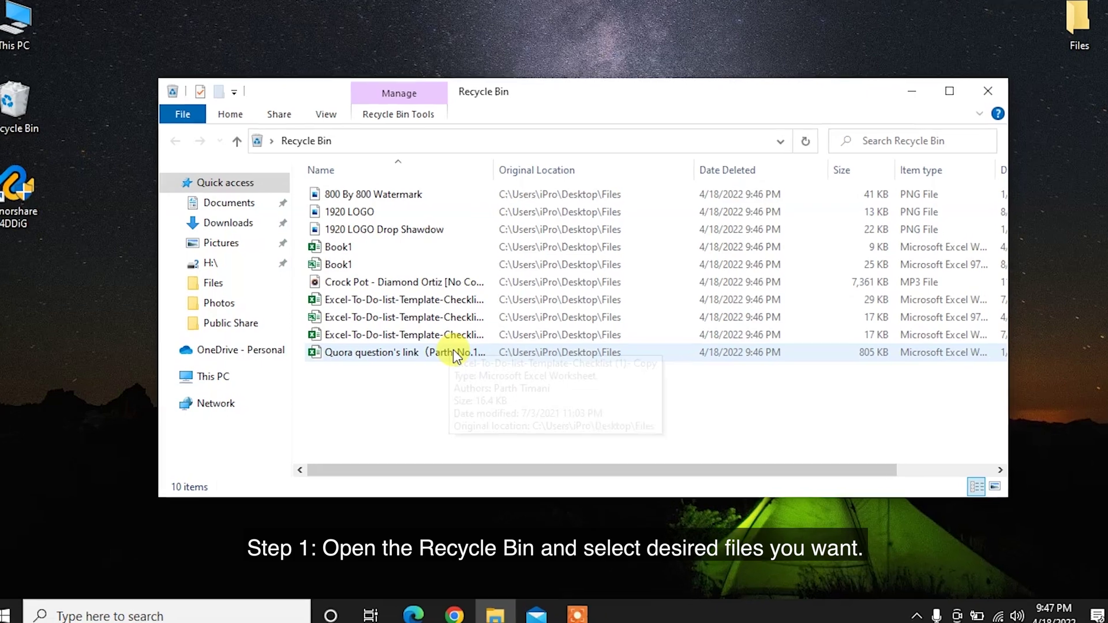
left_click_drag(455, 382, 309, 179)
right_click(309, 179)
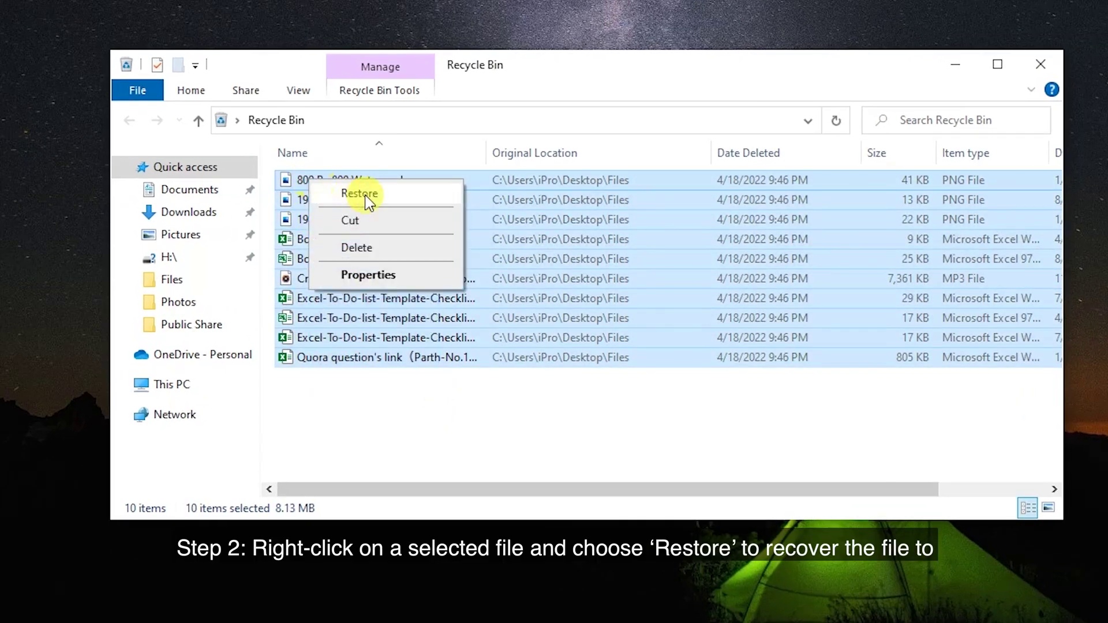
left_click(399, 197)
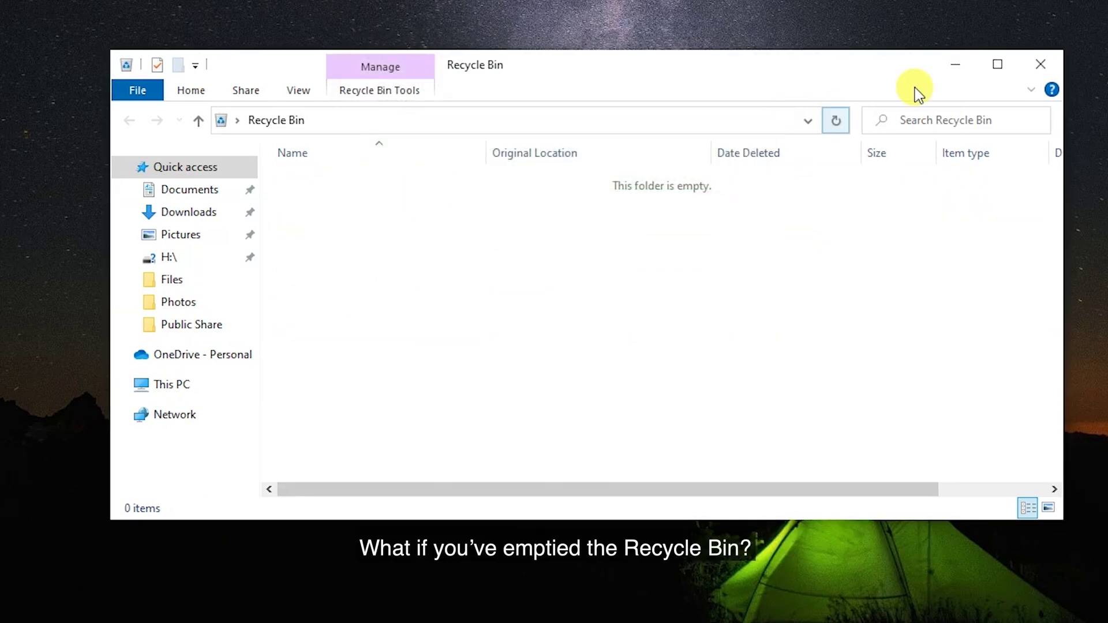
left_click(1044, 66)
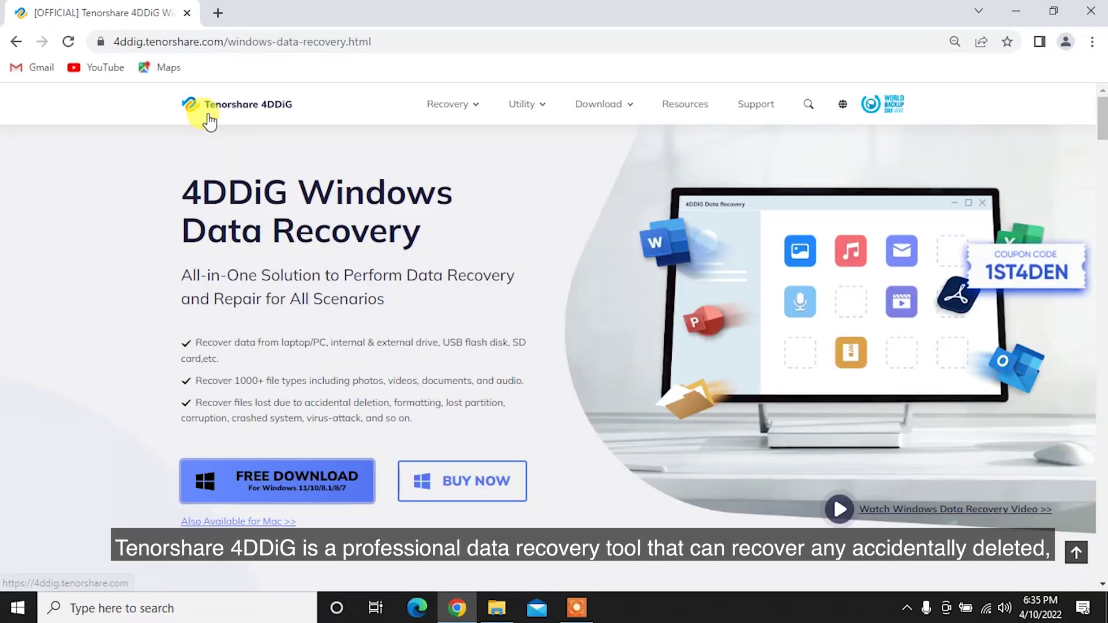
- Highlight the 4DDiG page heading and feature bullets, then scroll to the recovery scenarios section
double_click(180, 187)
left_click_drag(345, 180, 437, 218)
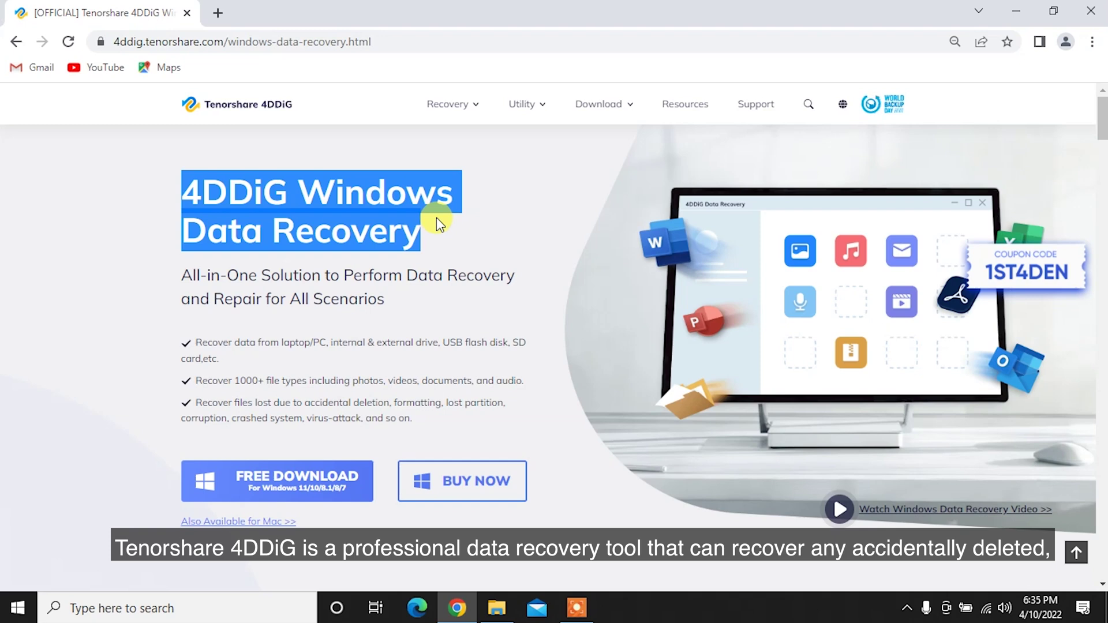
left_click(436, 218)
left_click_drag(192, 339, 507, 384)
left_click(226, 374)
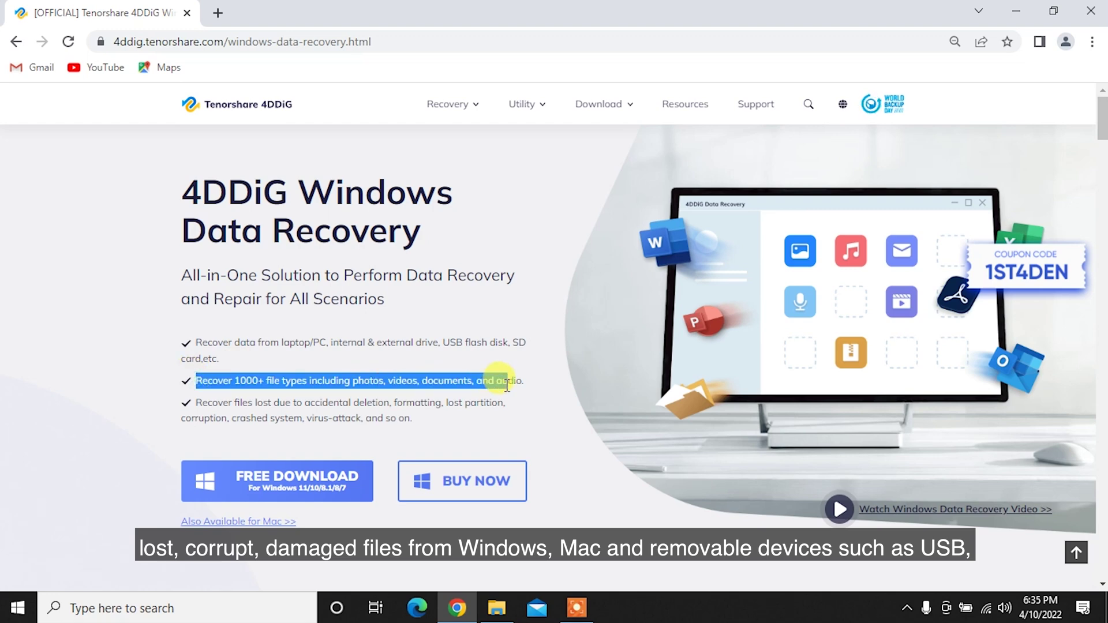
left_click(532, 386)
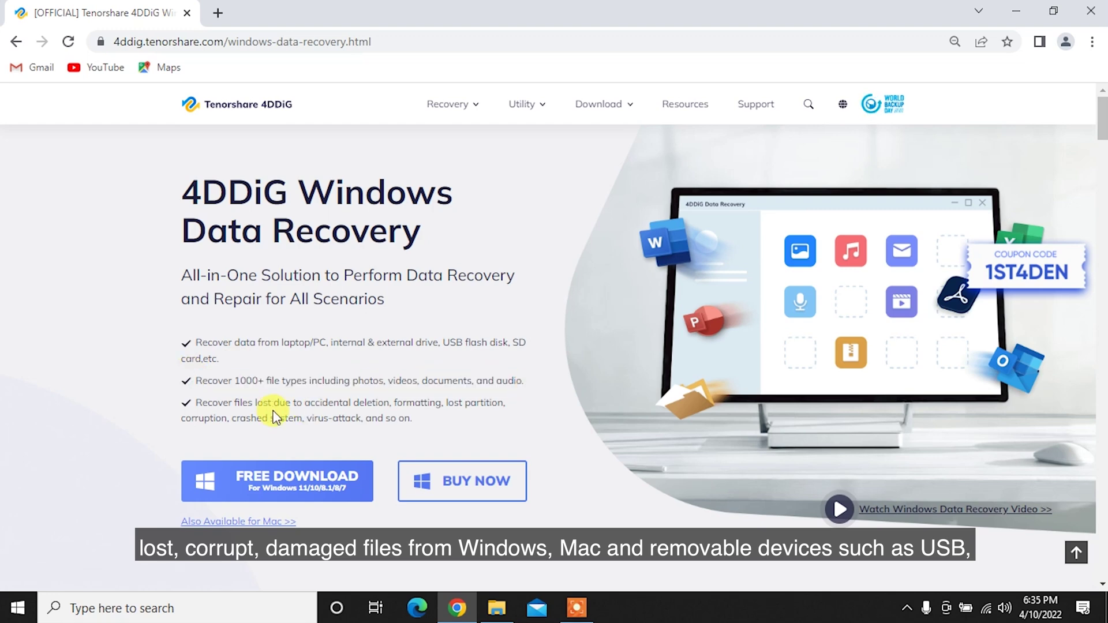
left_click_drag(193, 403, 425, 424)
left_click(434, 425)
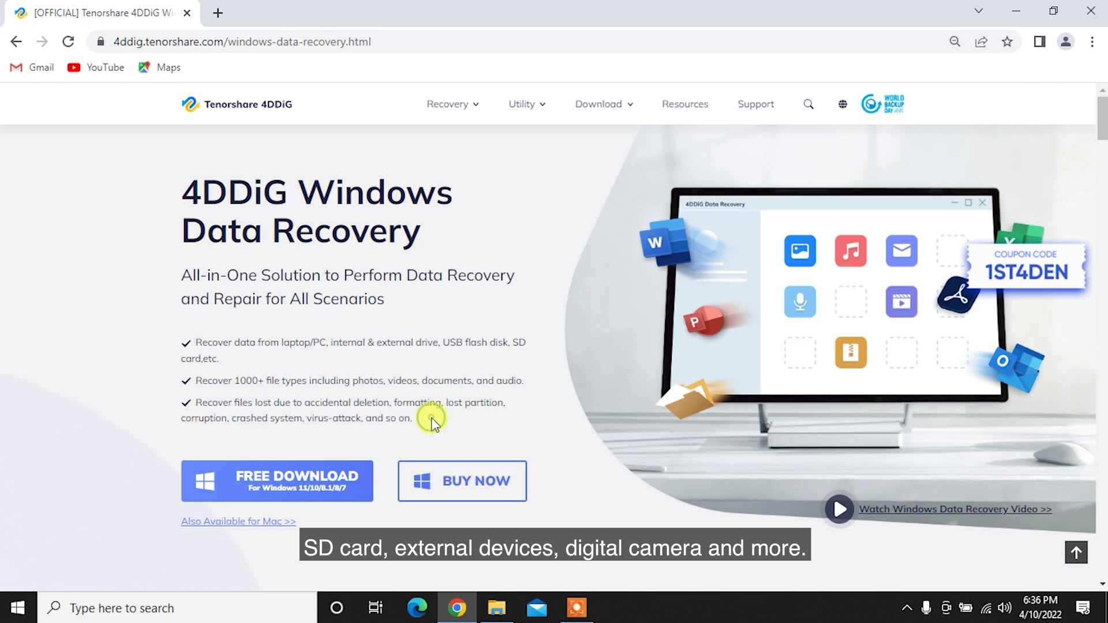
scroll(635, 453, "down", 2)
scroll(635, 452, "down", 7)
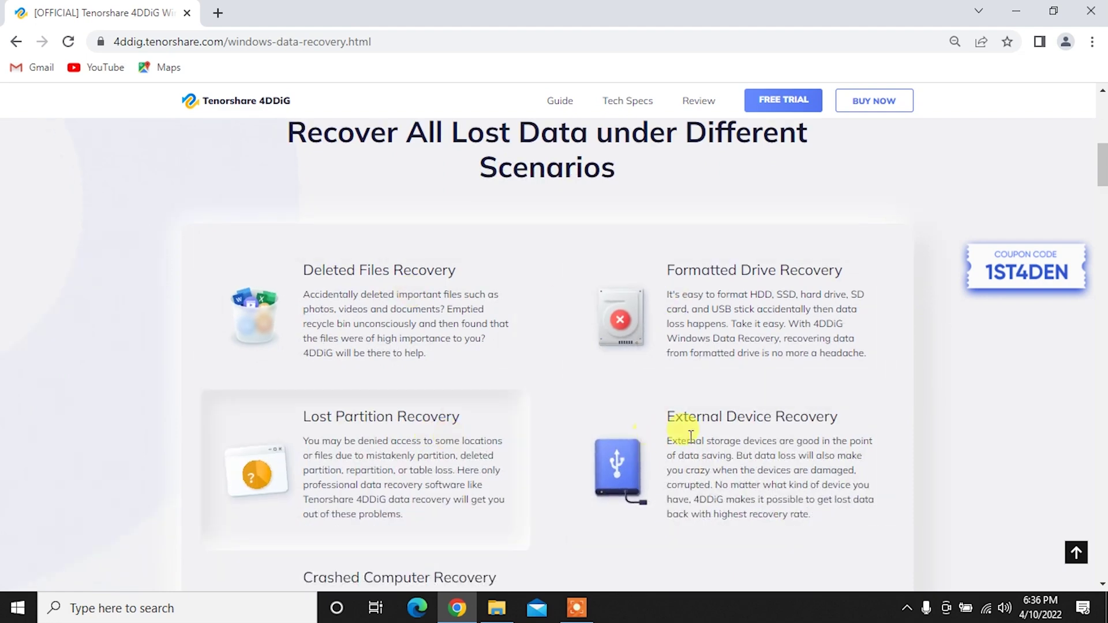
- Scroll to How to Use and view the Select a Location, Scan and Recover step illustrations
scroll(710, 438, "down", 3)
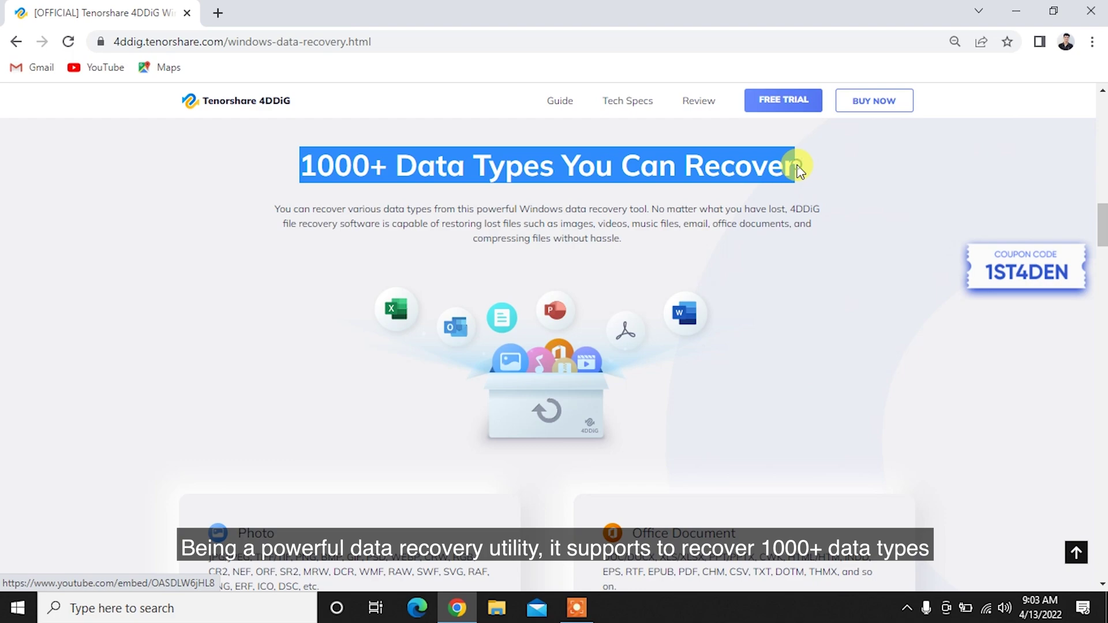
left_click(800, 171)
scroll(800, 171, "down", 15)
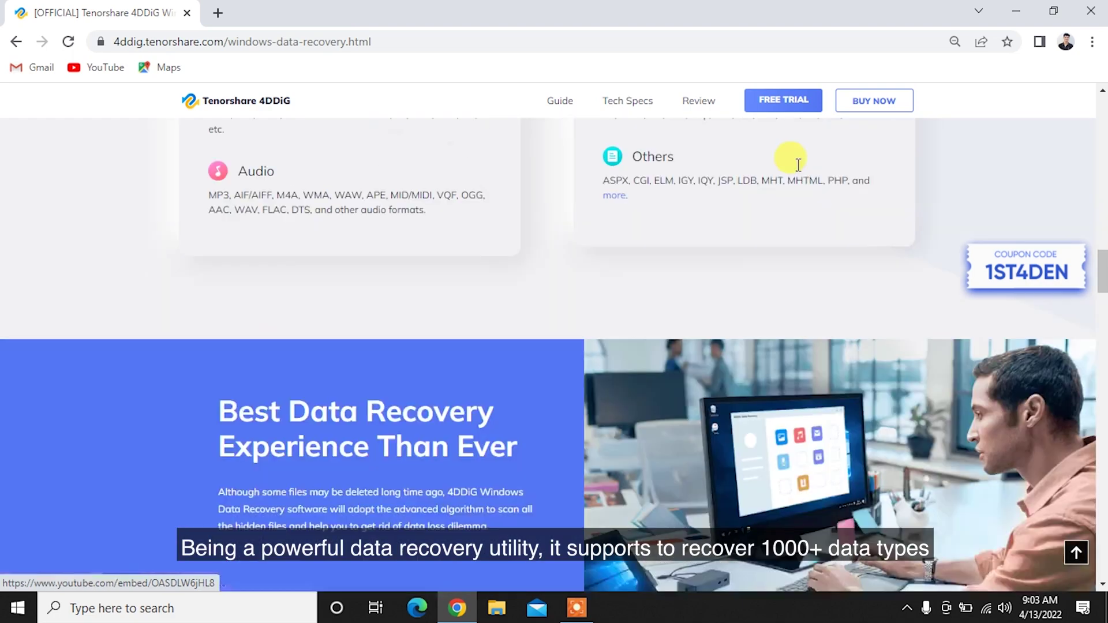
scroll(799, 169, "down", 13)
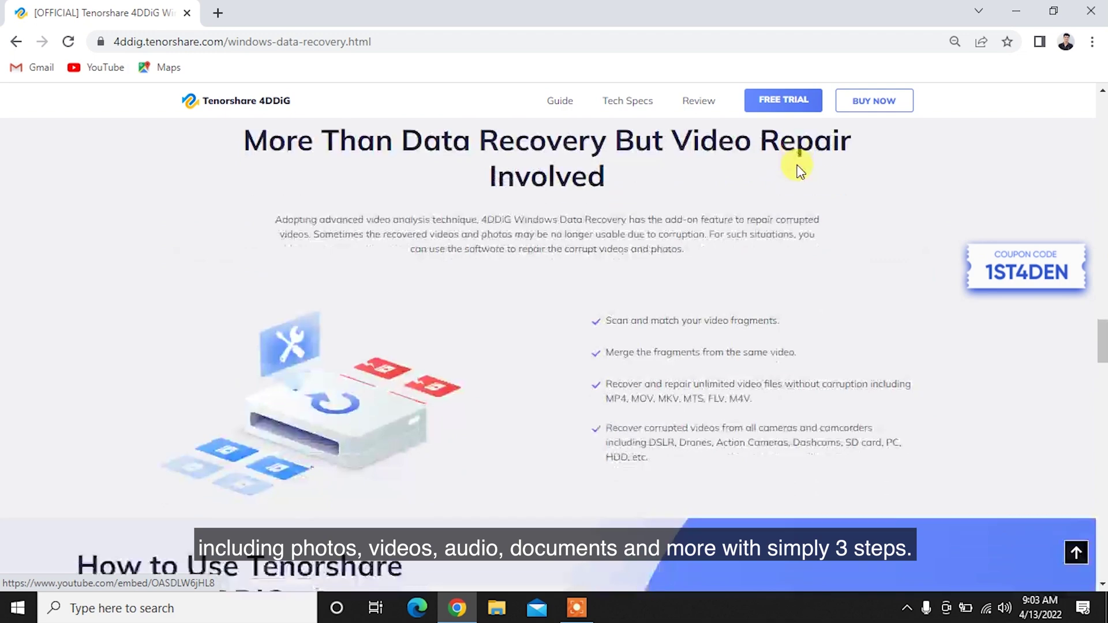
scroll(798, 164, "down", 1)
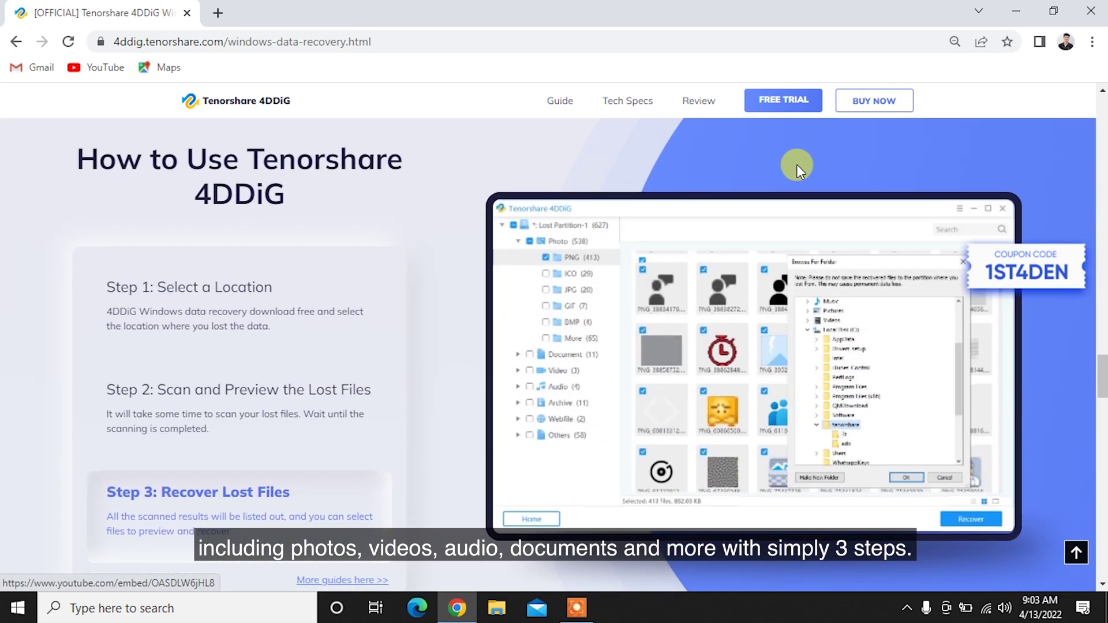
left_click(354, 307)
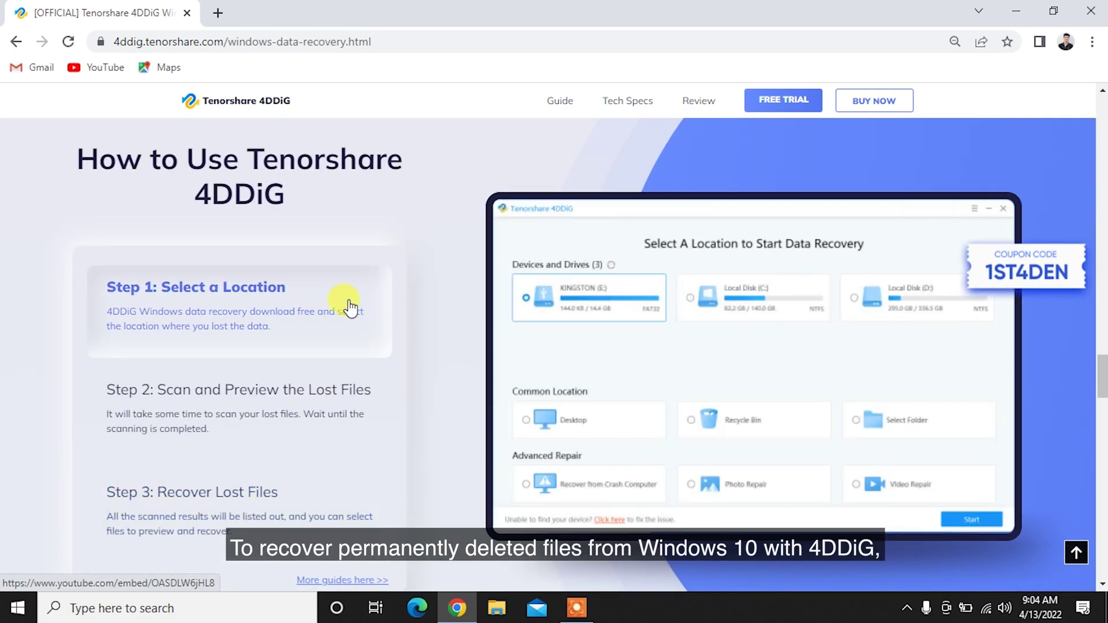
left_click(355, 386)
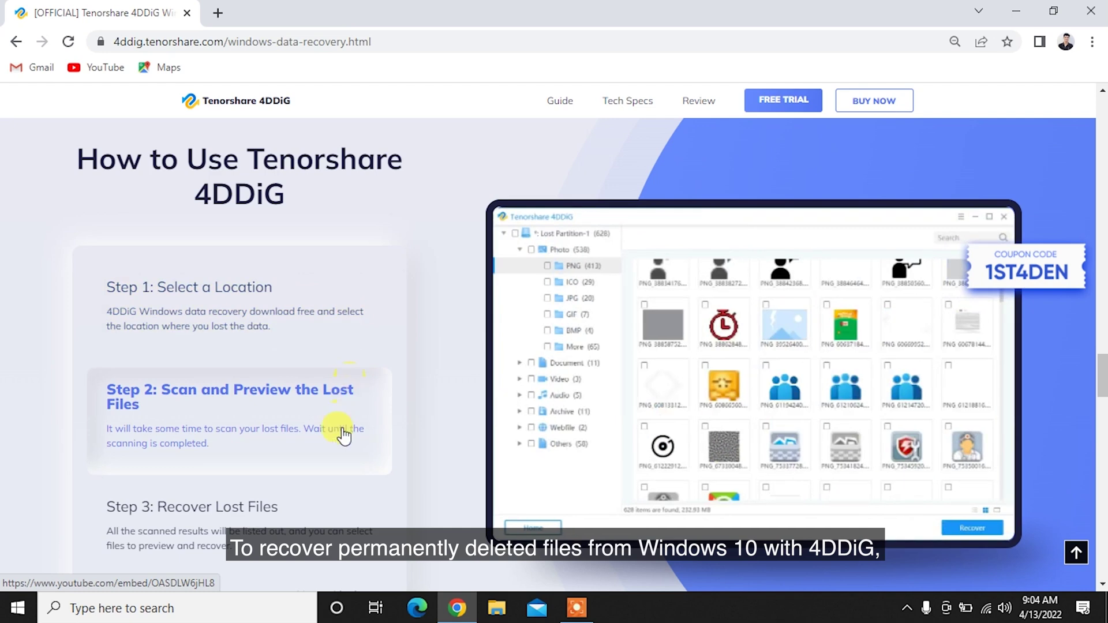
left_click(340, 500)
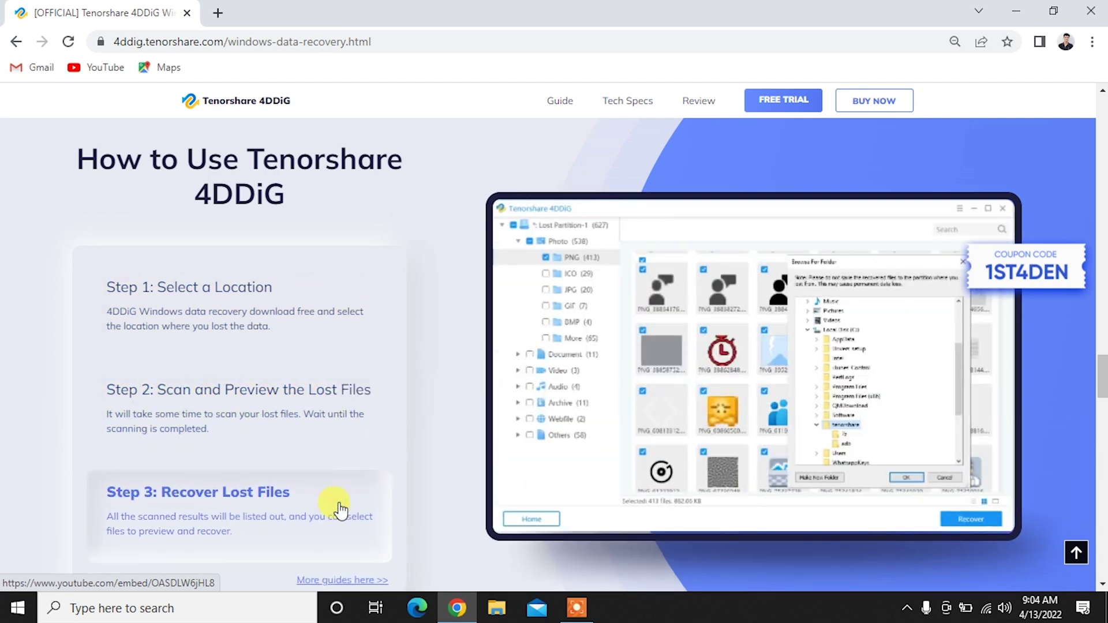
- Download the 4DDiG free trial installer and launch the recovery program
left_click(768, 104)
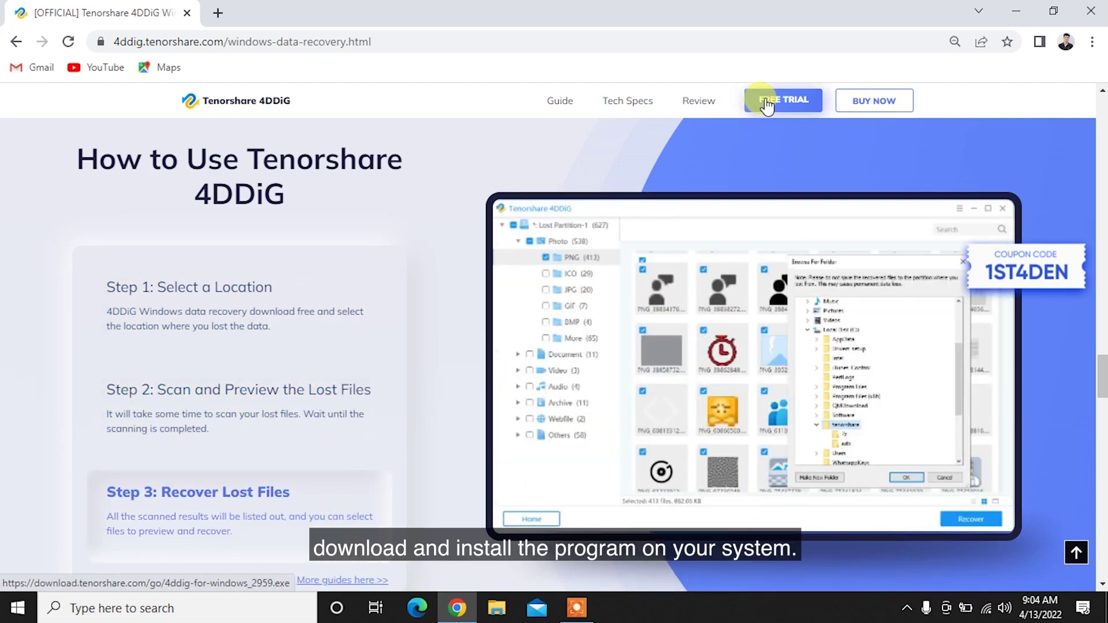
left_click(136, 571)
left_click(1016, 11)
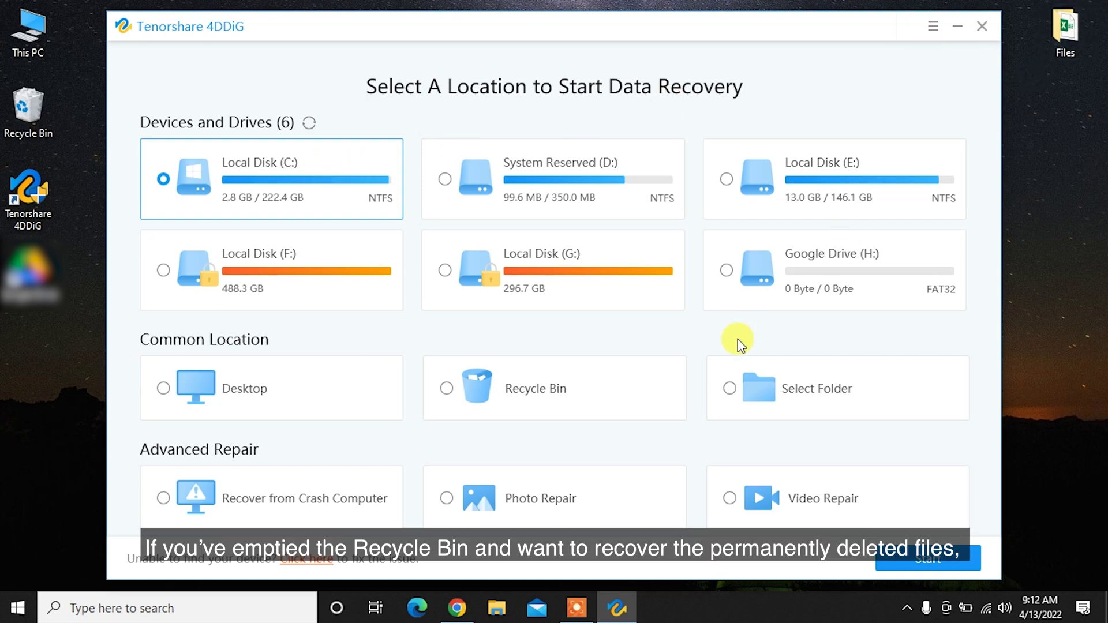
- Scan the Recycle Bin in 4DDiG for all file types
left_click(603, 394)
left_click(929, 557)
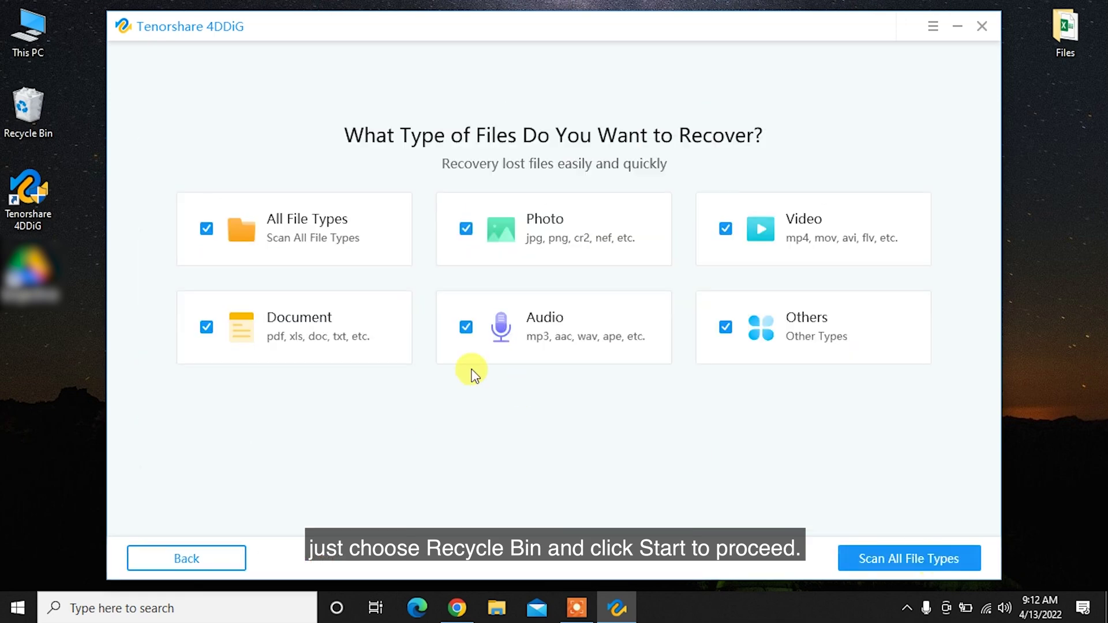
left_click(207, 229)
left_click(206, 229)
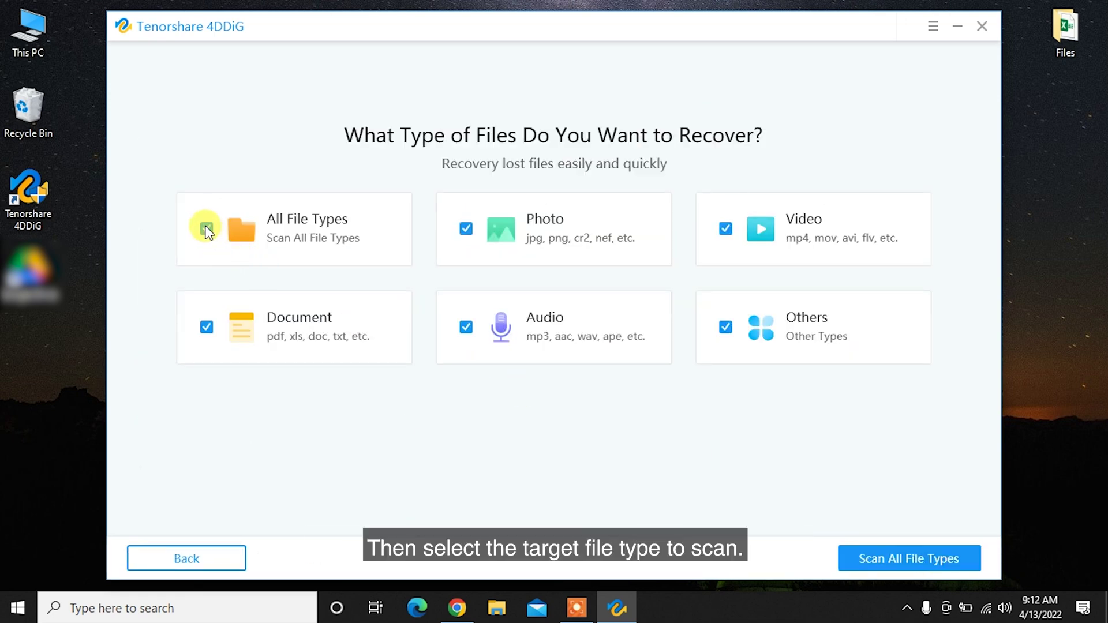
left_click(925, 556)
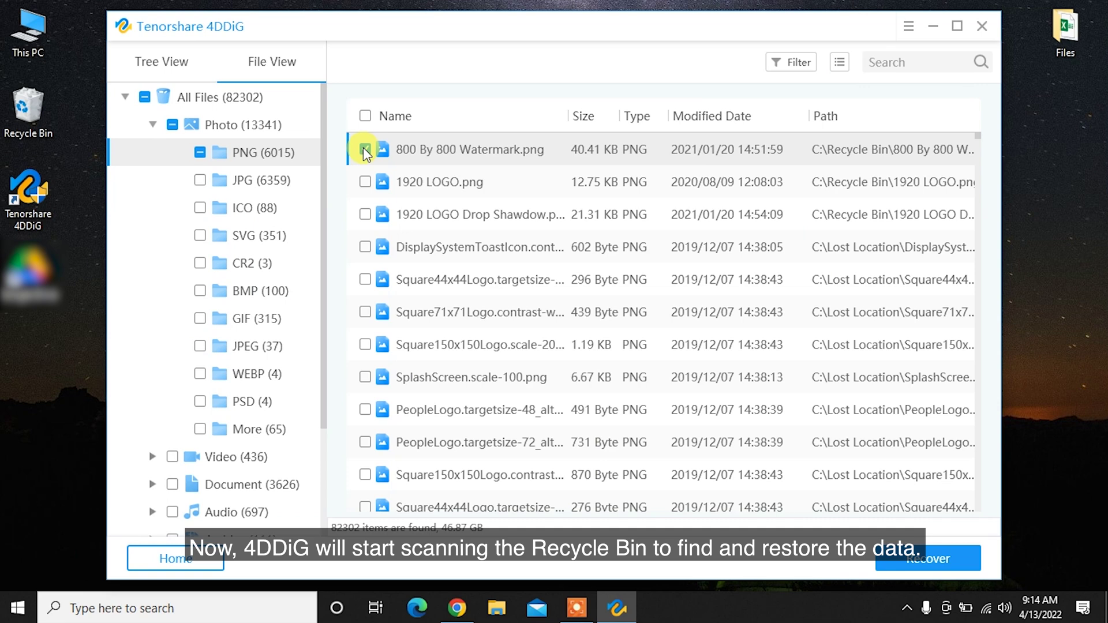
- Recover 800 By 800 Watermark.png, 1920 LOGO.png and the Drop Shawdow image to the Desktop
left_click(365, 150)
left_click(366, 182)
left_click(366, 214)
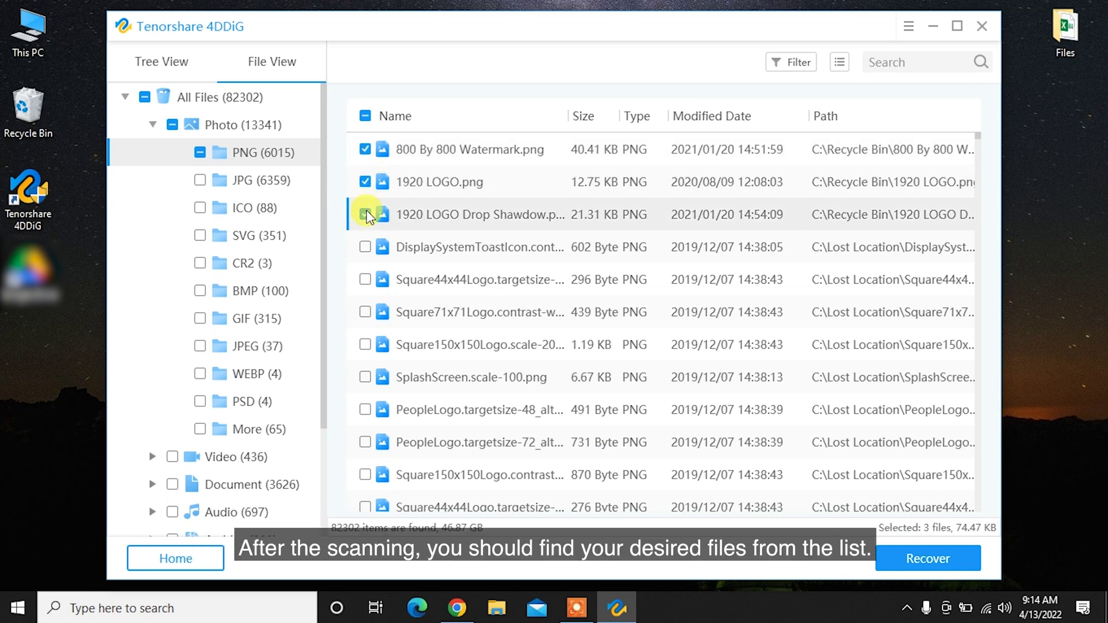
left_click(925, 555)
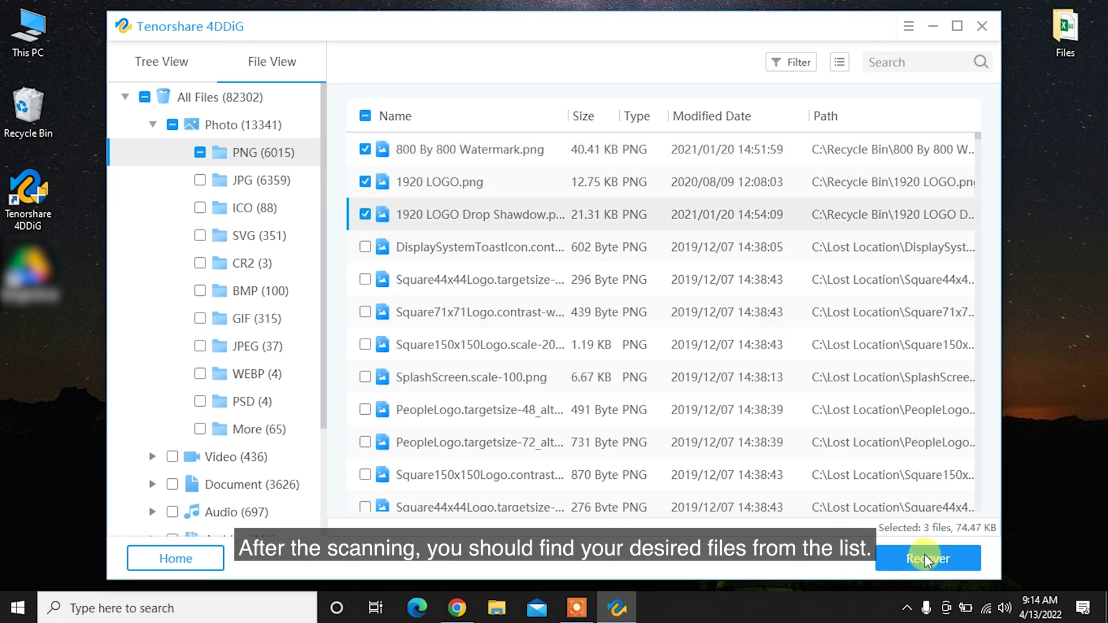
left_click(369, 175)
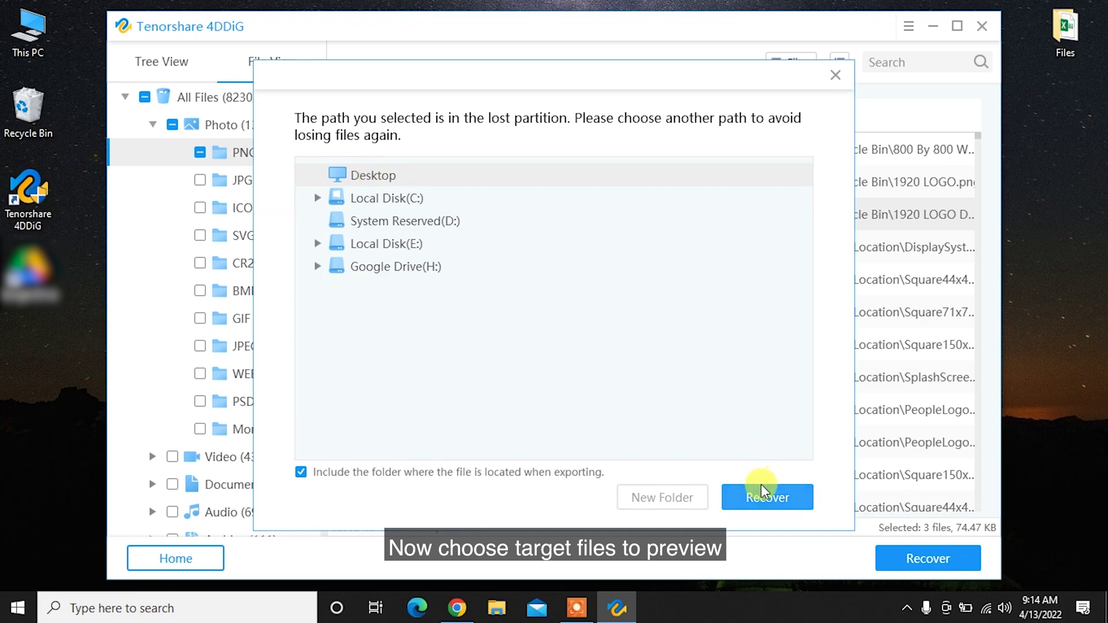
left_click(767, 498)
left_click(674, 347)
left_click(632, 345)
- View the three recovered images in their folder, then close it
left_click(933, 26)
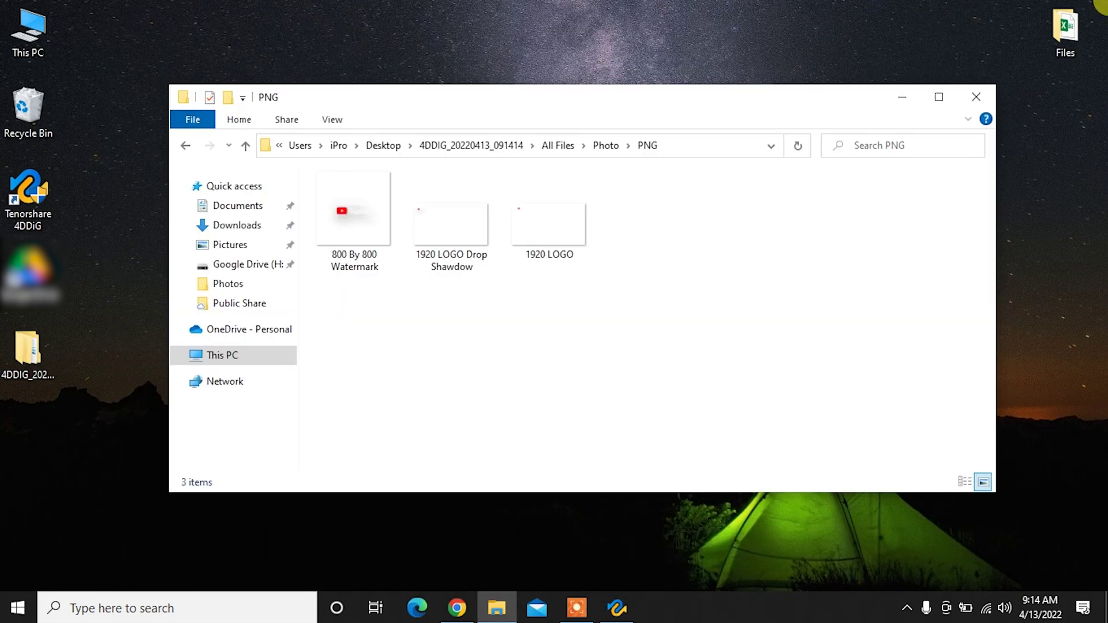
key("ctrl+a")
left_click(980, 100)
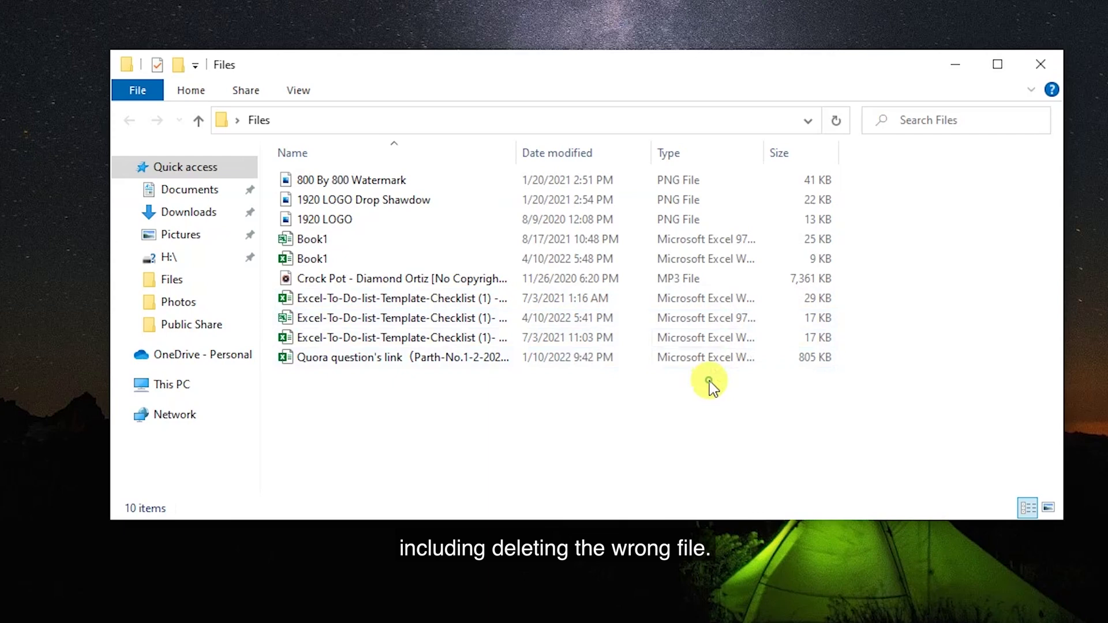
- Delete all ten files from the Files folder and close the empty window
left_click_drag(709, 381, 447, 180)
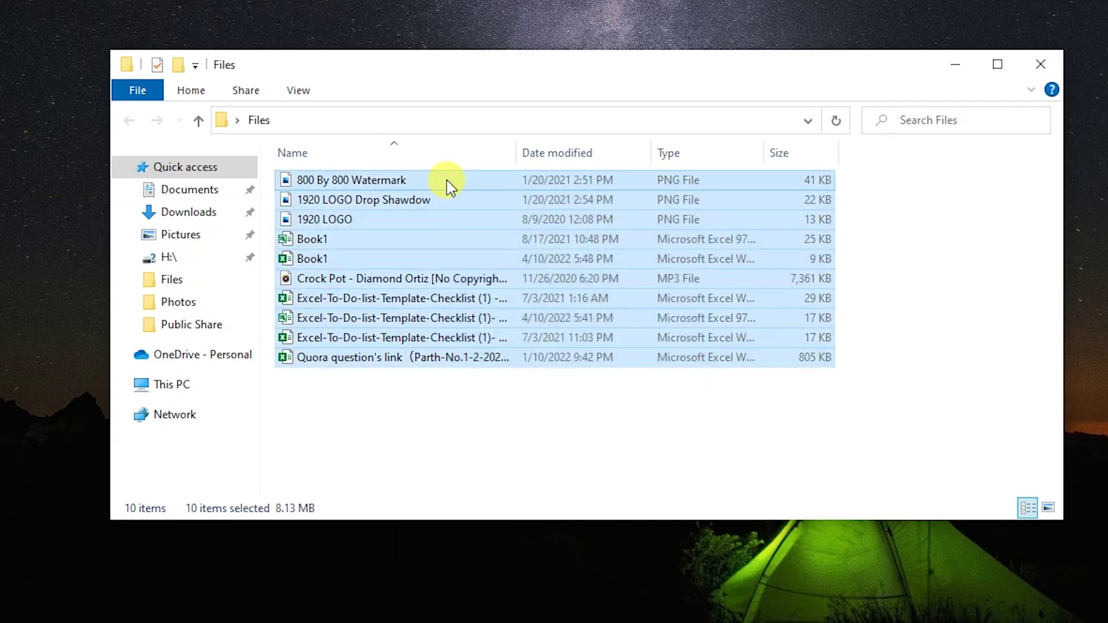
key("Delete")
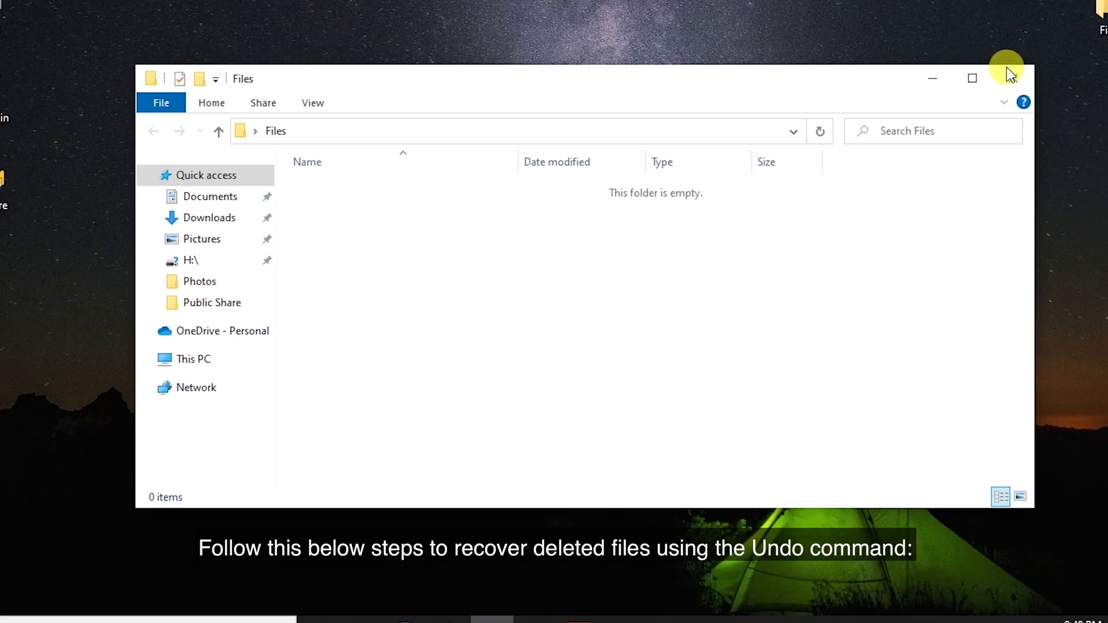
left_click(975, 97)
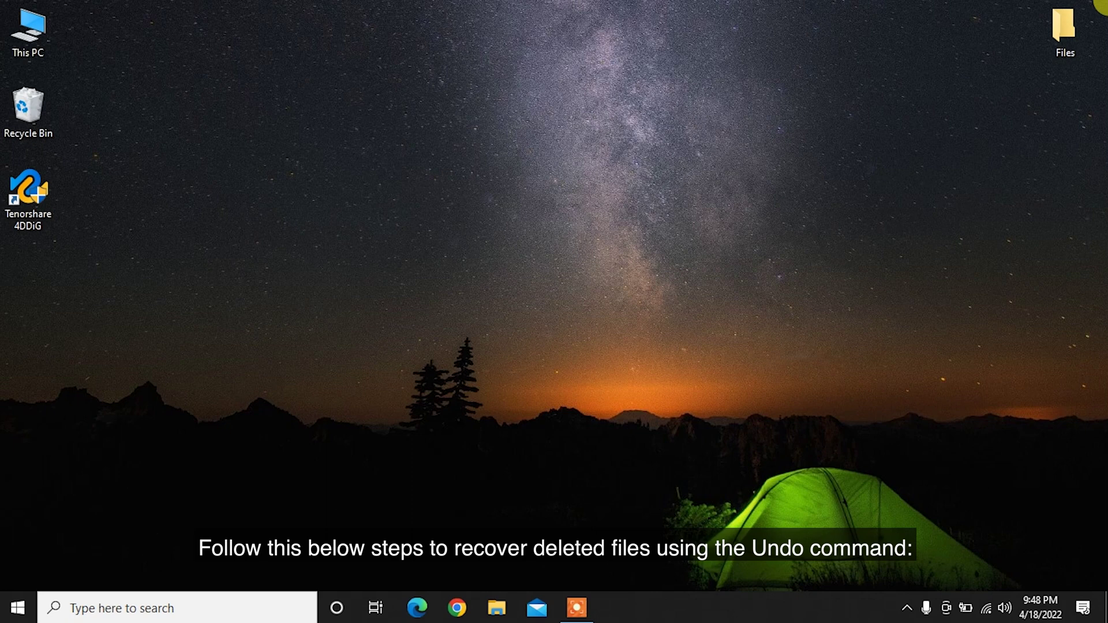
- Reopen the Files folder, use Undo Delete to bring the ten files back, and close it
double_click(1059, 34)
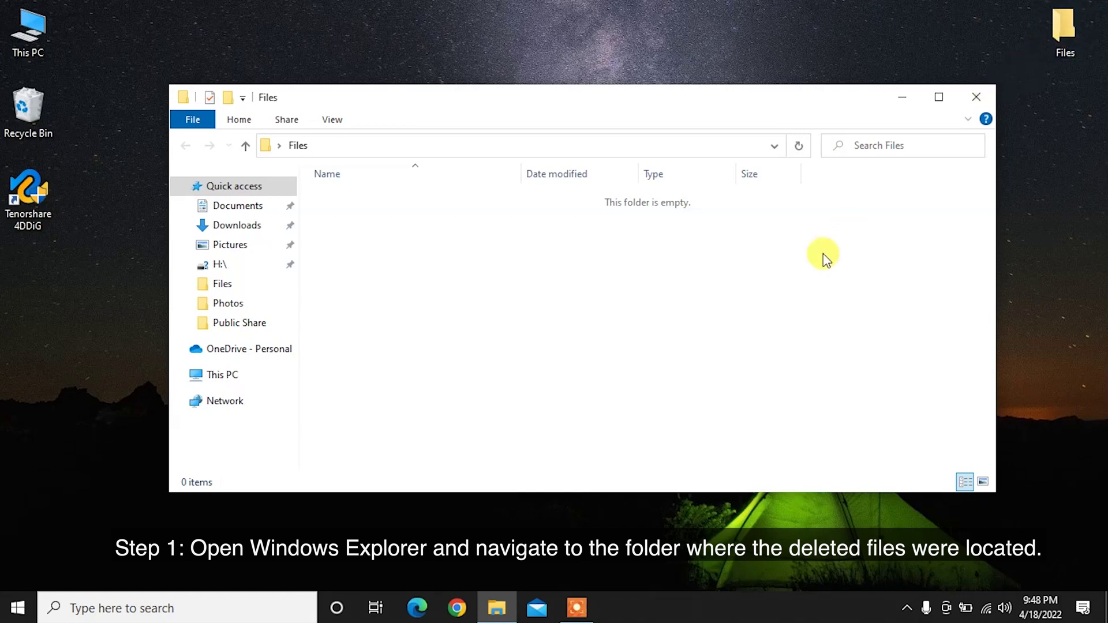
right_click(770, 303)
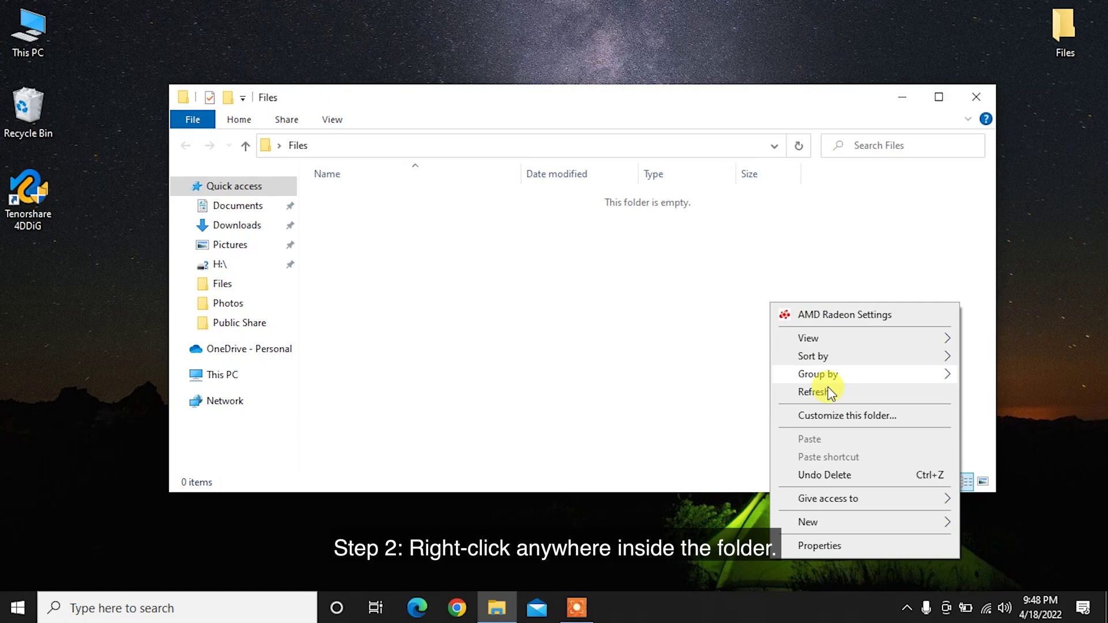
left_click(861, 482)
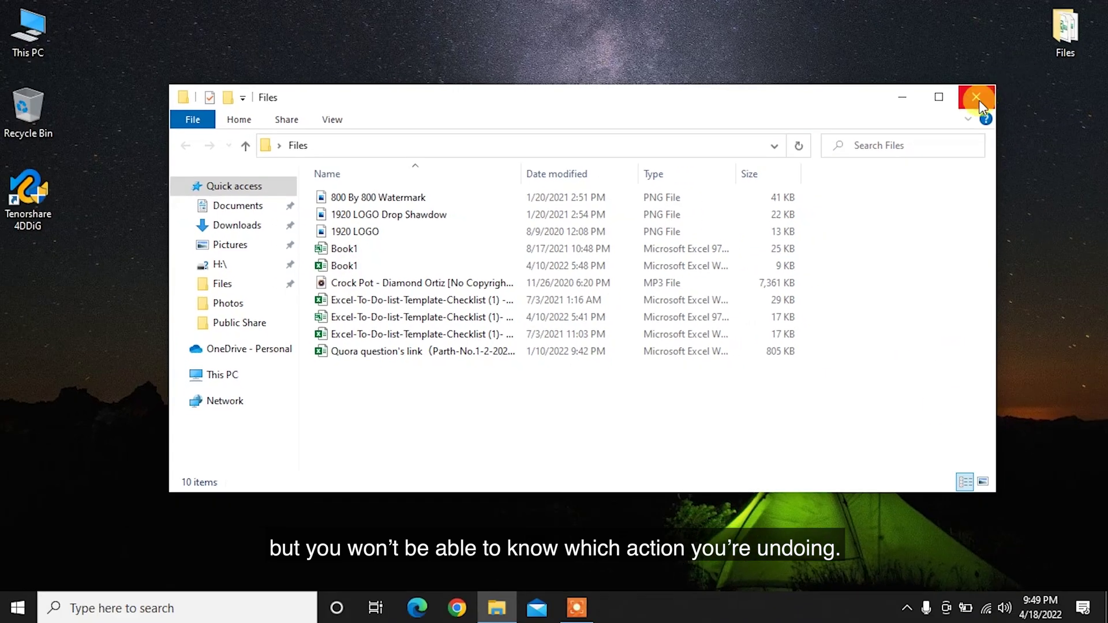
left_click(980, 95)
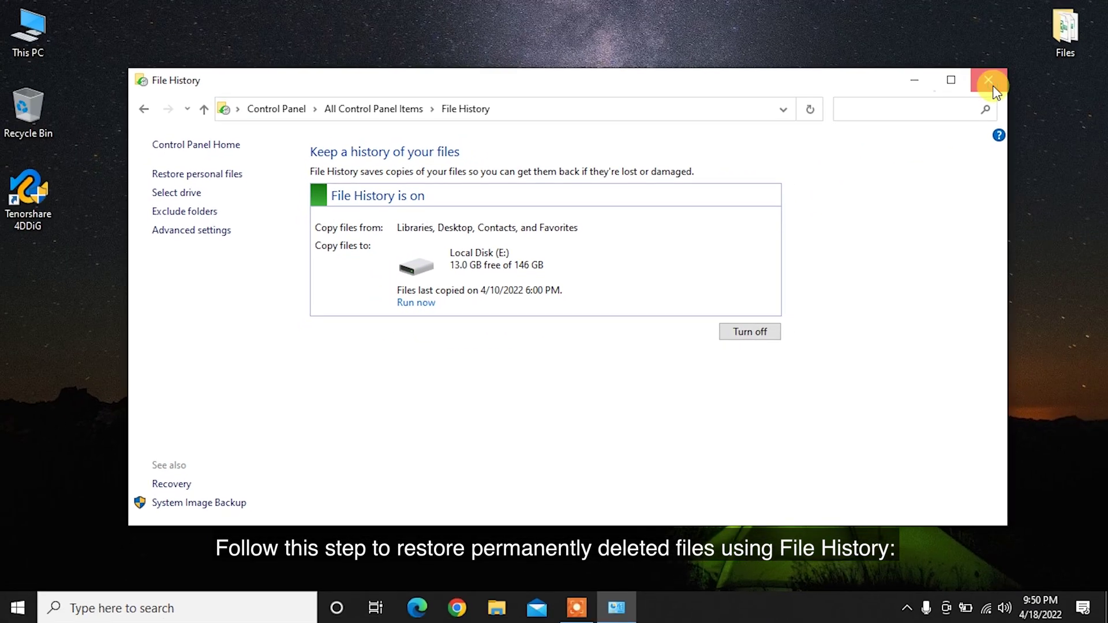
- Close the File History window showing backups to Local Disk (E:)
left_click(991, 83)
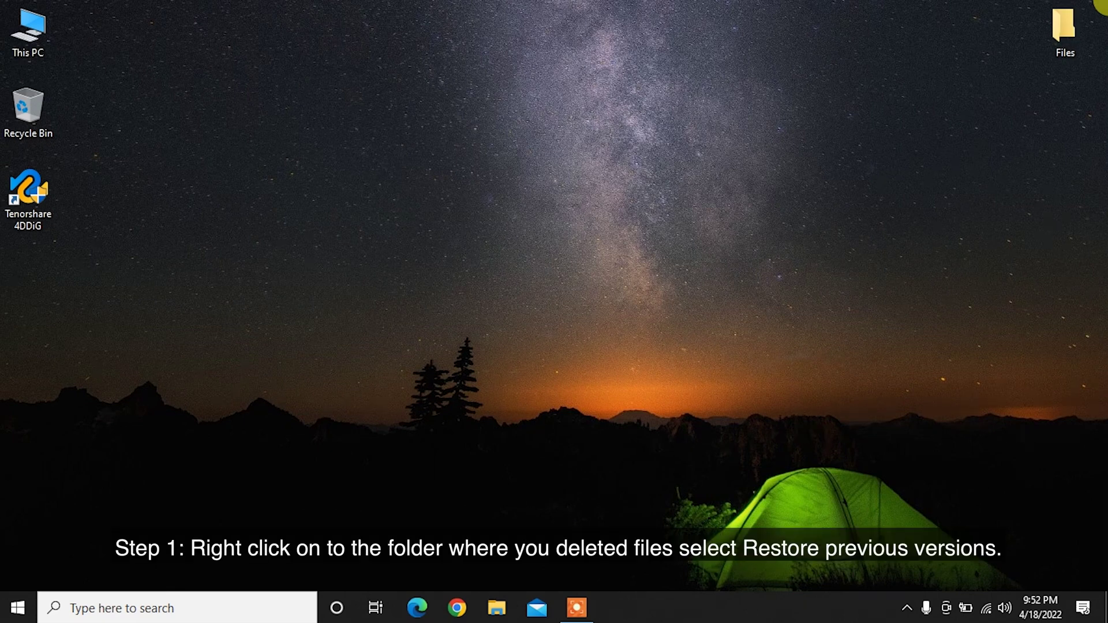
- Open the Files folder's 4/18/2022 9:48 PM previous version in File History
right_click(1054, 44)
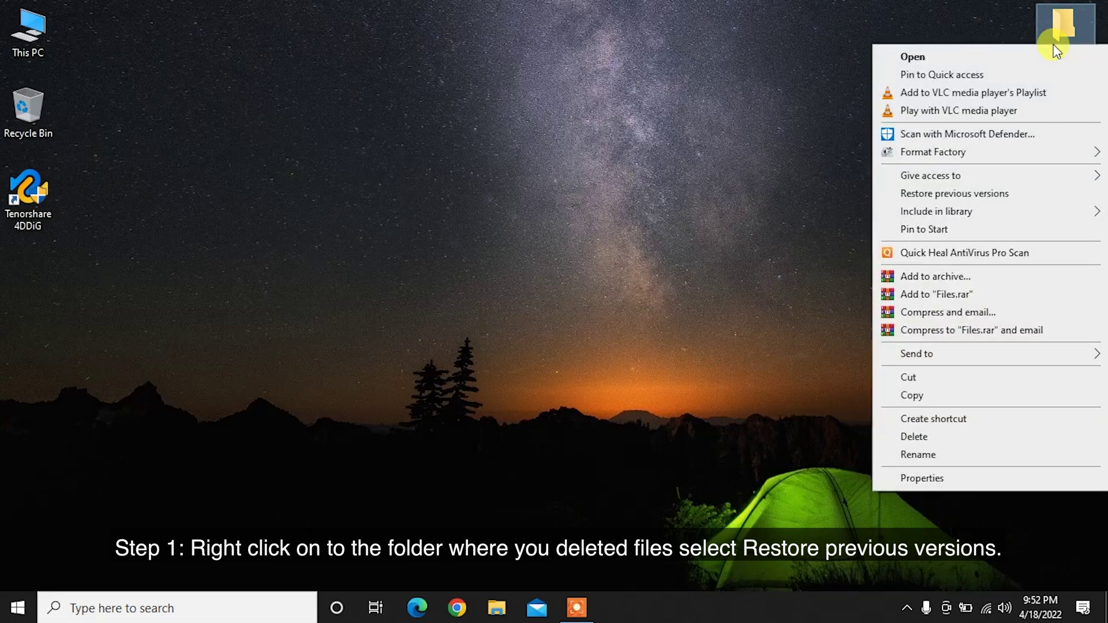
left_click(988, 195)
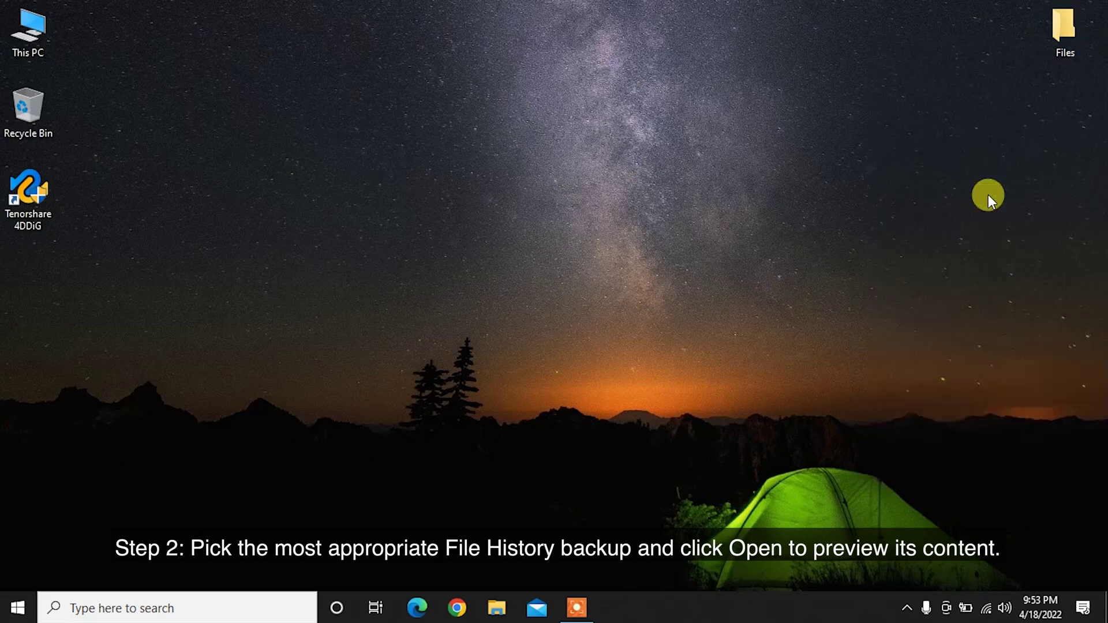
left_click_drag(979, 202, 601, 92)
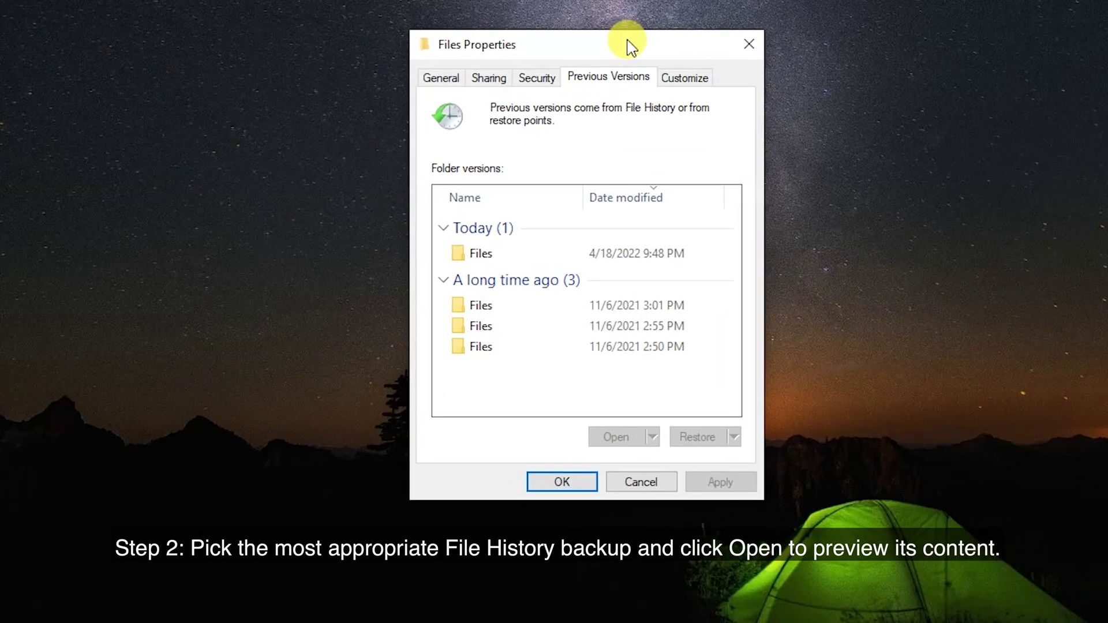
left_click(532, 255)
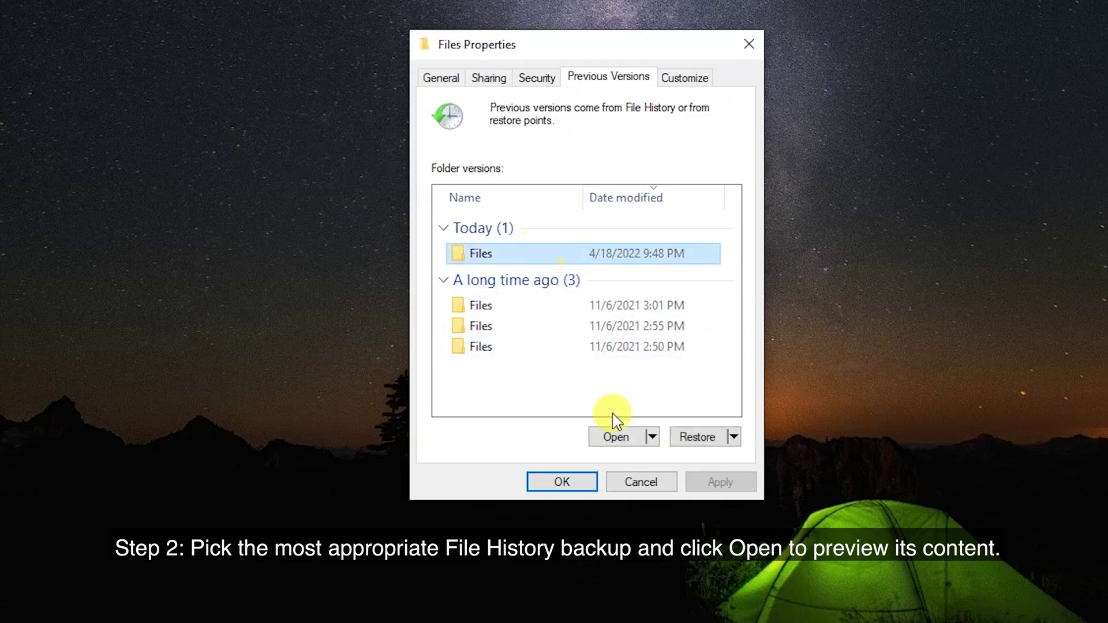
left_click(651, 437)
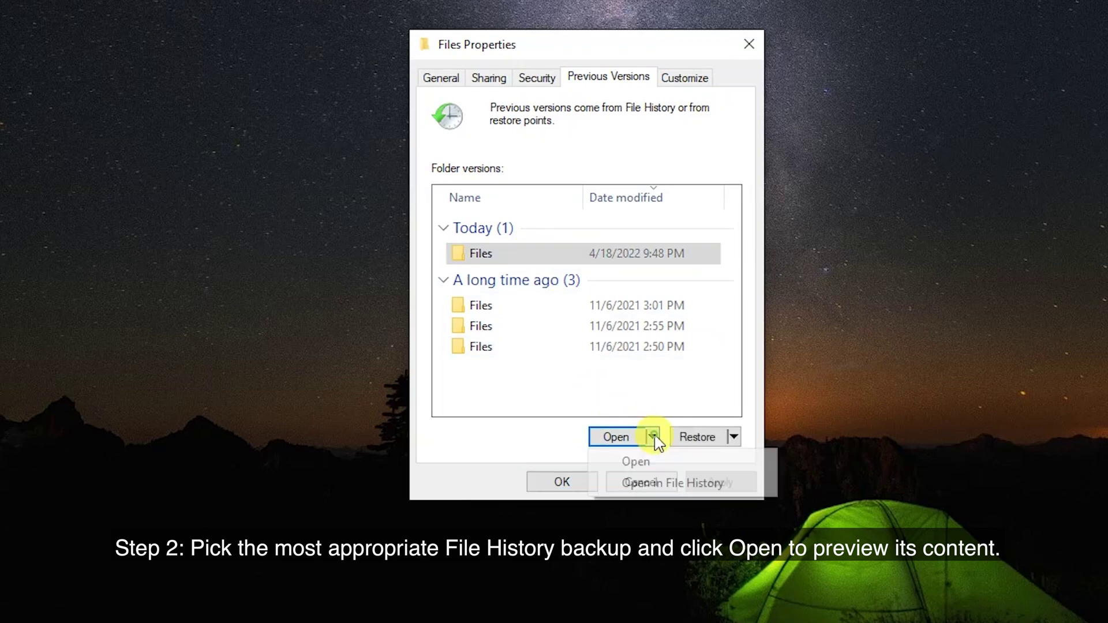
left_click(667, 483)
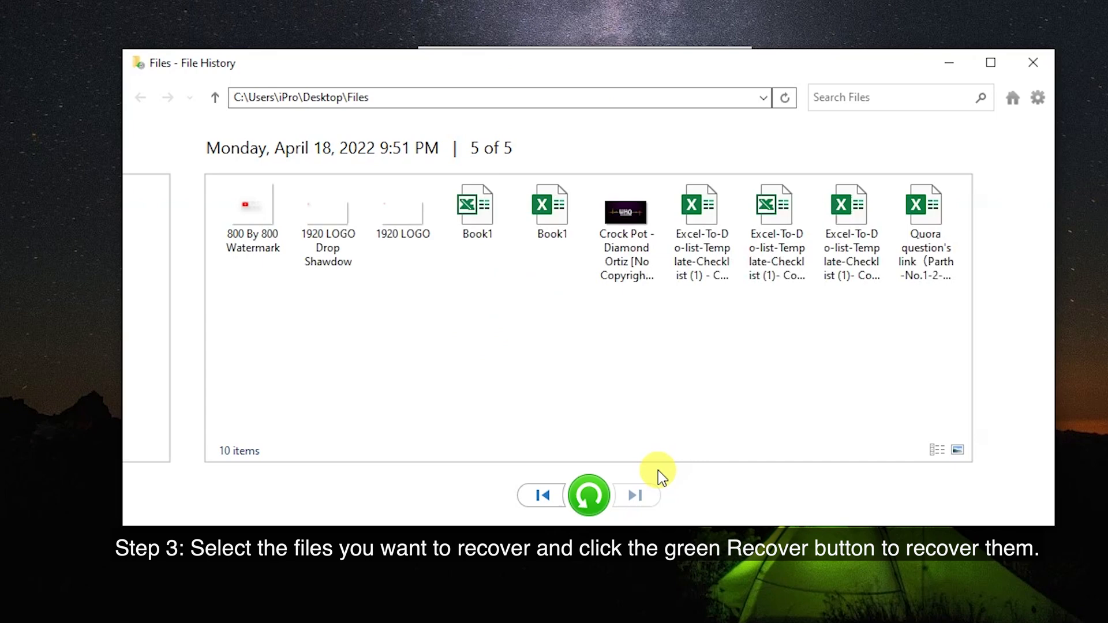
- Recover all ten backed-up files to the original folder and close Files Properties
left_click_drag(965, 330, 277, 222)
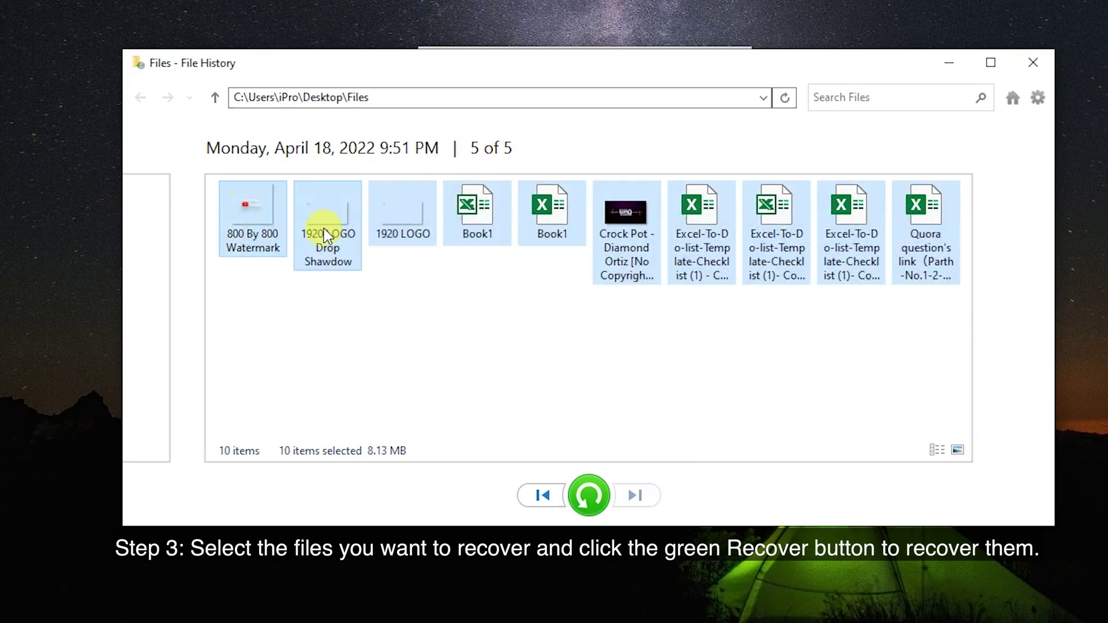
left_click(597, 494)
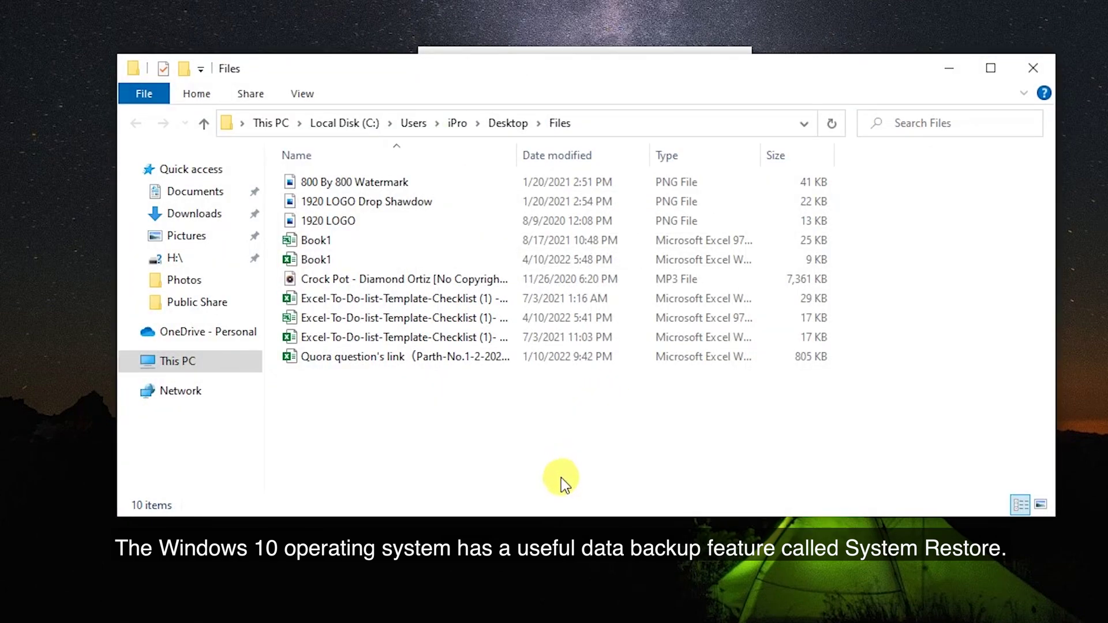
left_click_drag(830, 394, 310, 175)
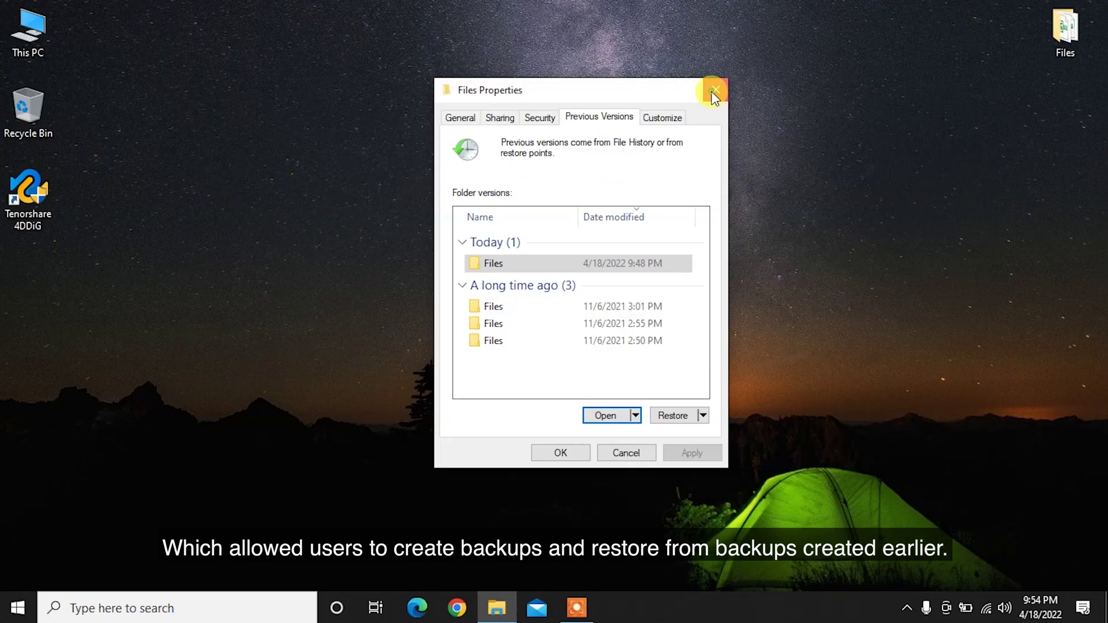
left_click(713, 92)
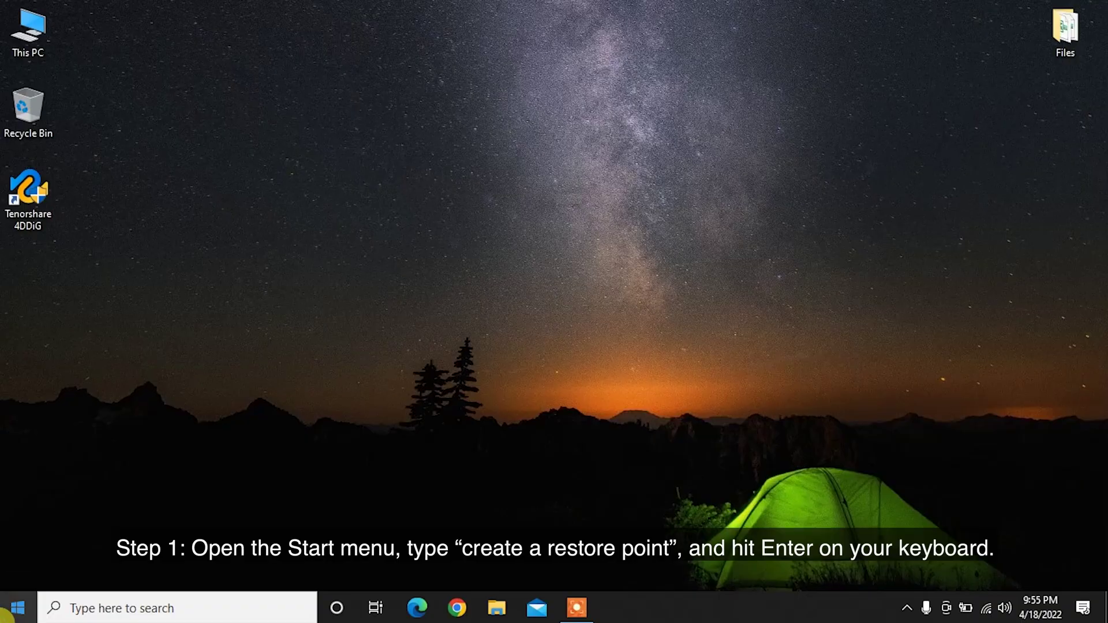
- Search for 'create a restore point' and launch the System Restore wizard
left_click(5, 618)
type("c")
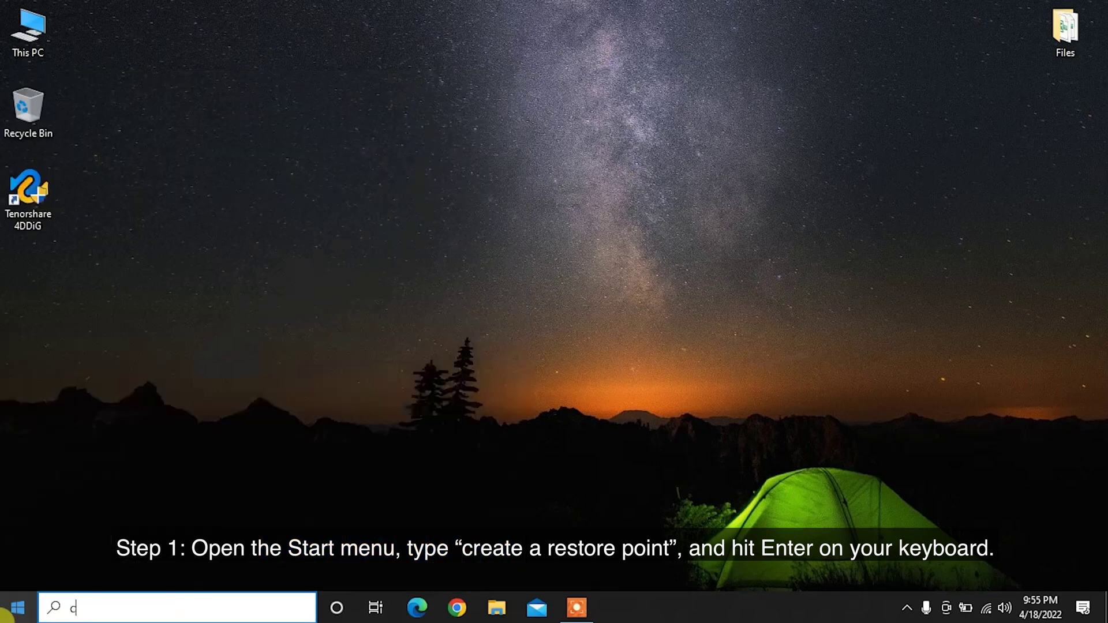
type("reate a")
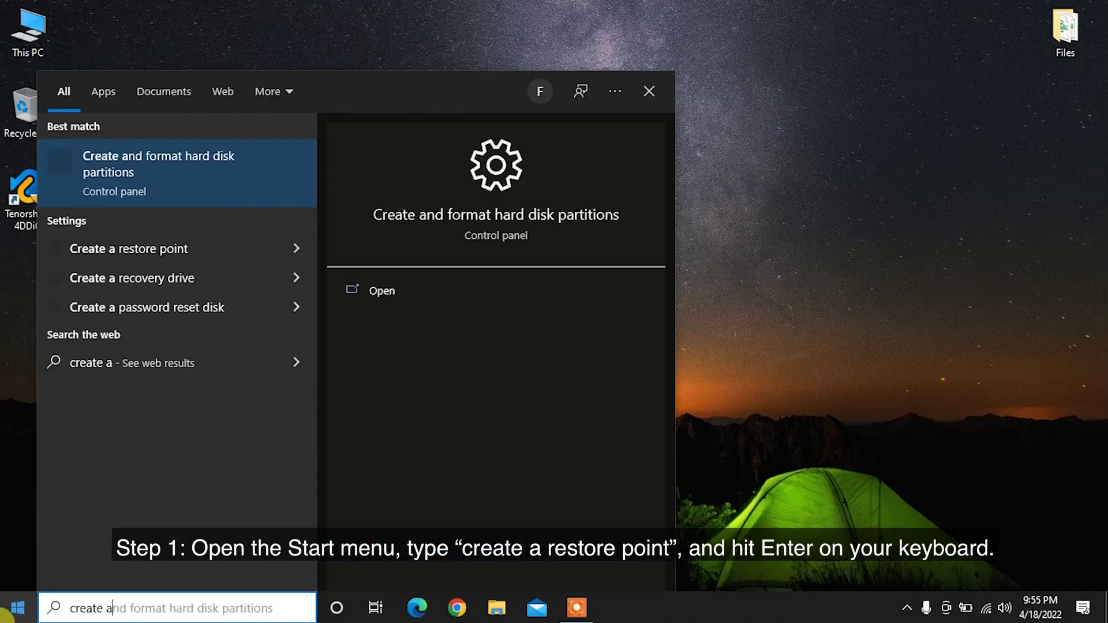
type("restore")
key("Return")
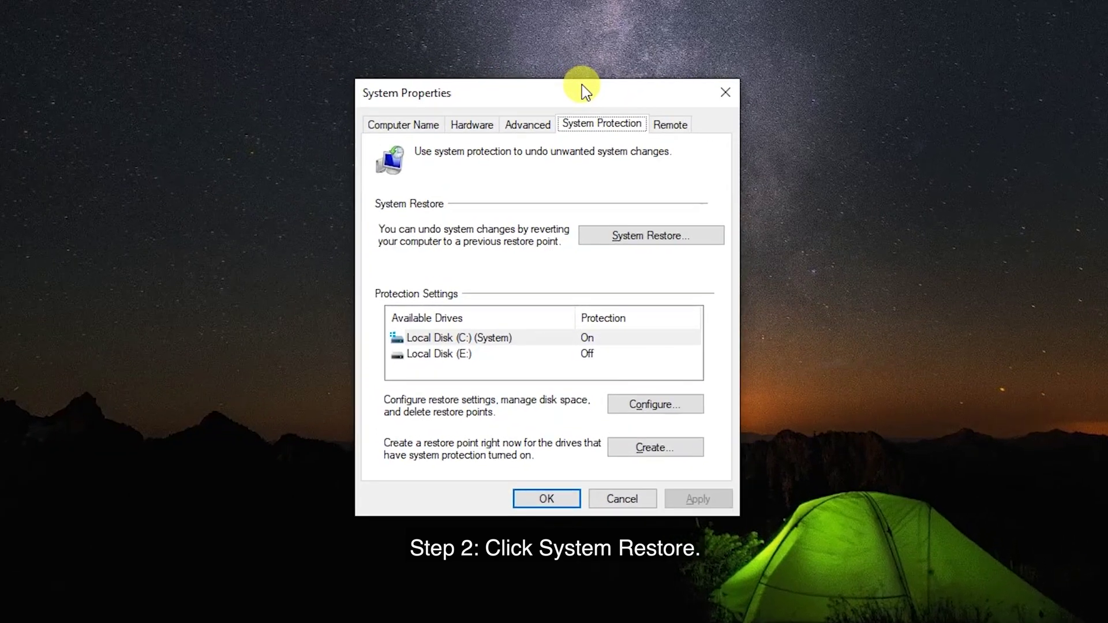
left_click(565, 244)
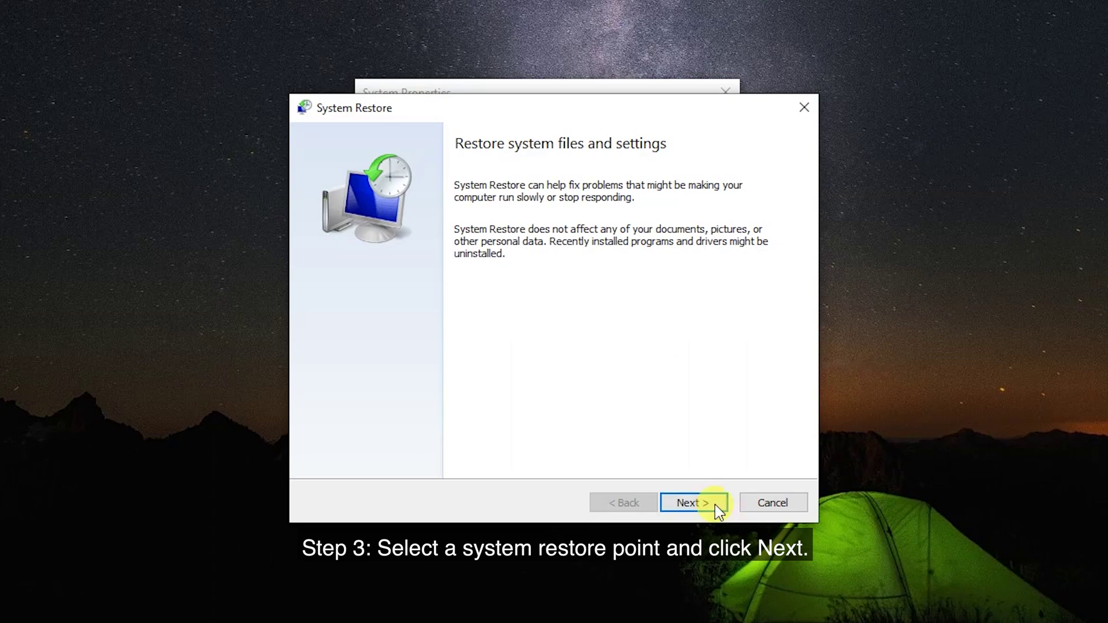
- Choose the 4/15/2022 Windows Update restore point and advance to confirmation
left_click(694, 503)
left_click(376, 262)
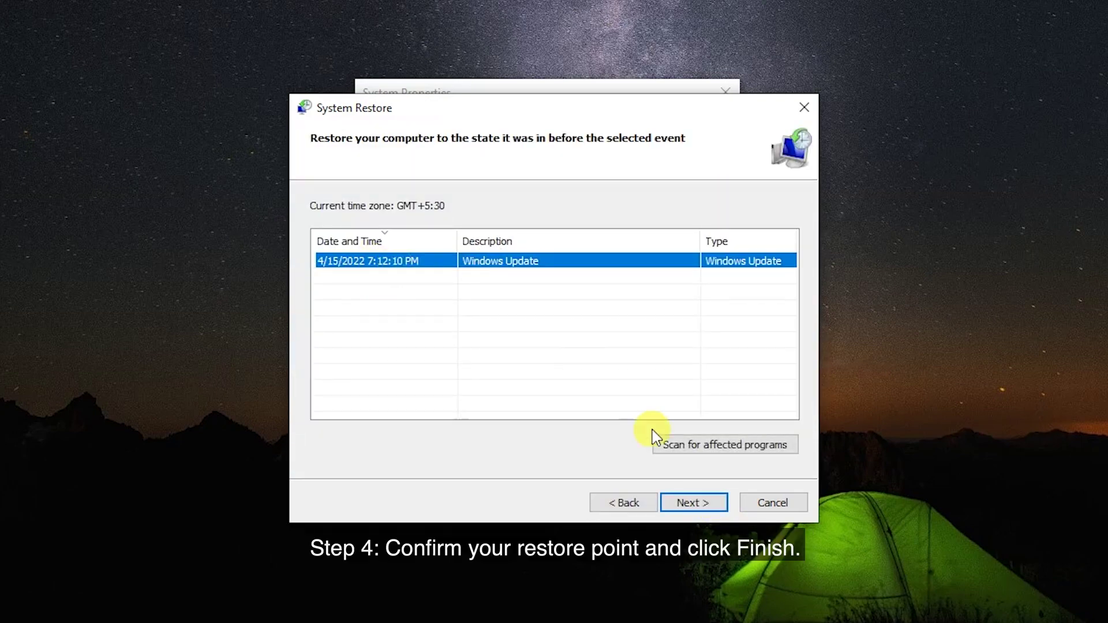
left_click(694, 502)
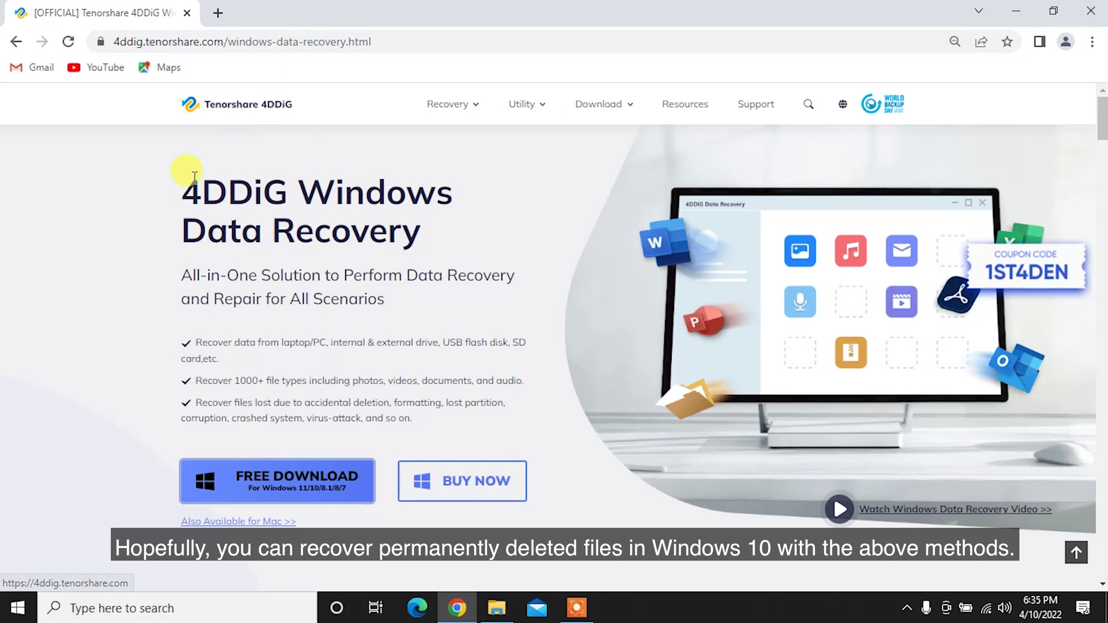
left_click_drag(180, 187, 437, 219)
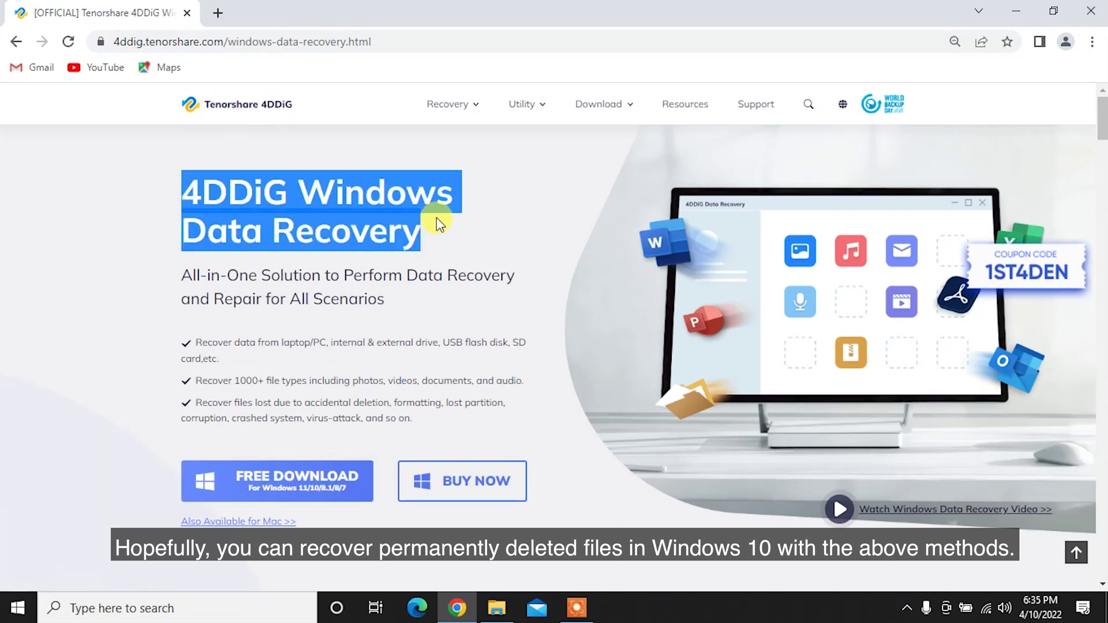
left_click(436, 217)
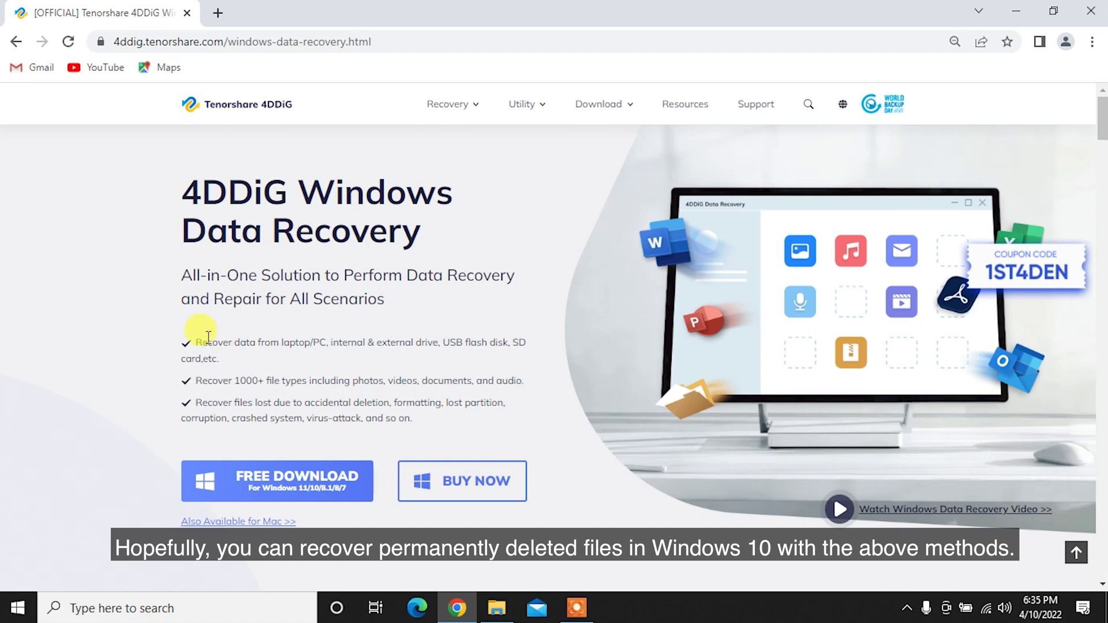
left_click_drag(186, 341, 506, 384)
left_click(203, 370)
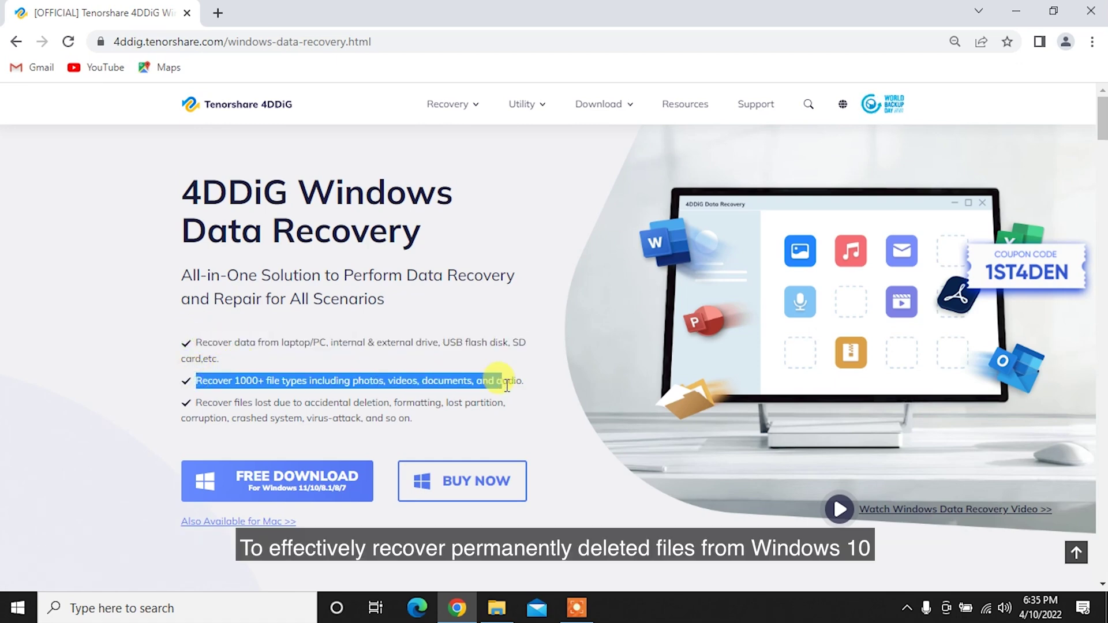
left_click(309, 411)
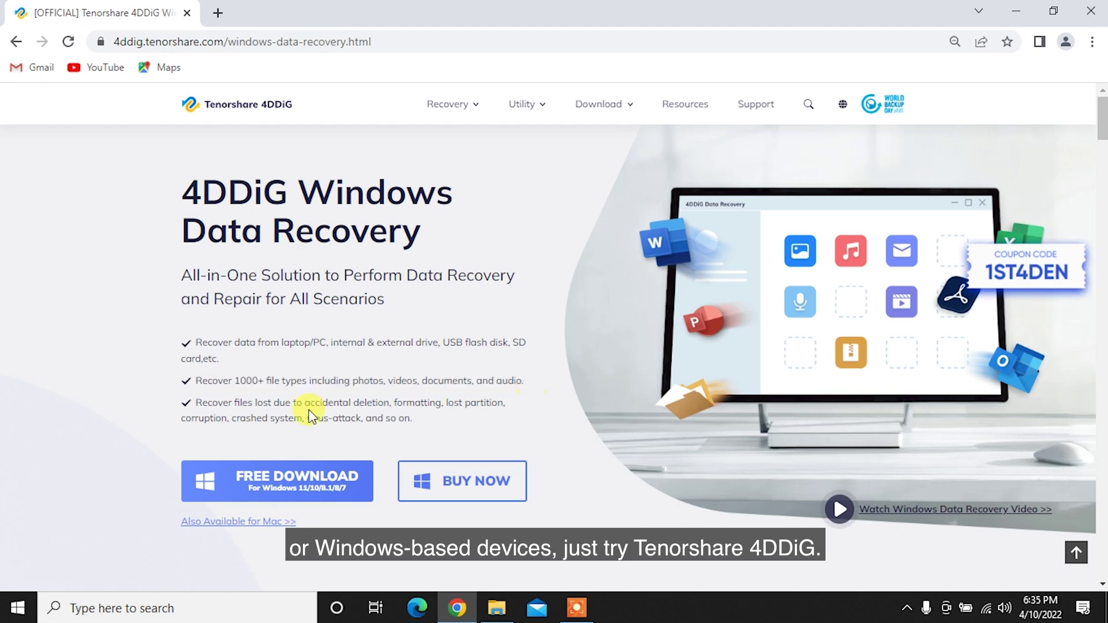
left_click_drag(194, 403, 431, 425)
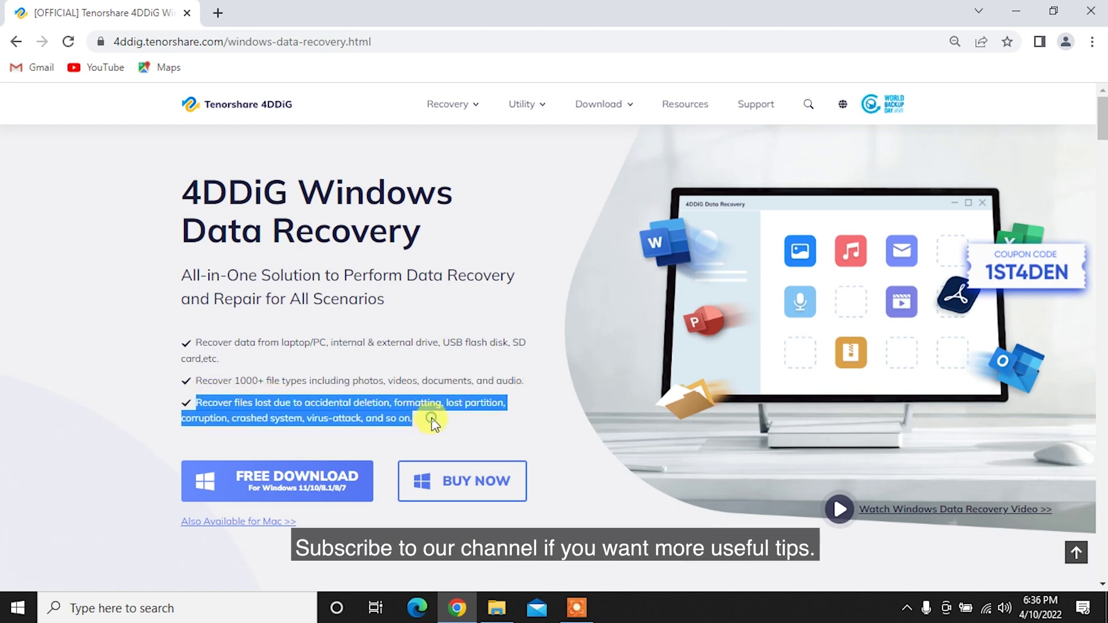
left_click(634, 452)
scroll(635, 452, "down", 3)
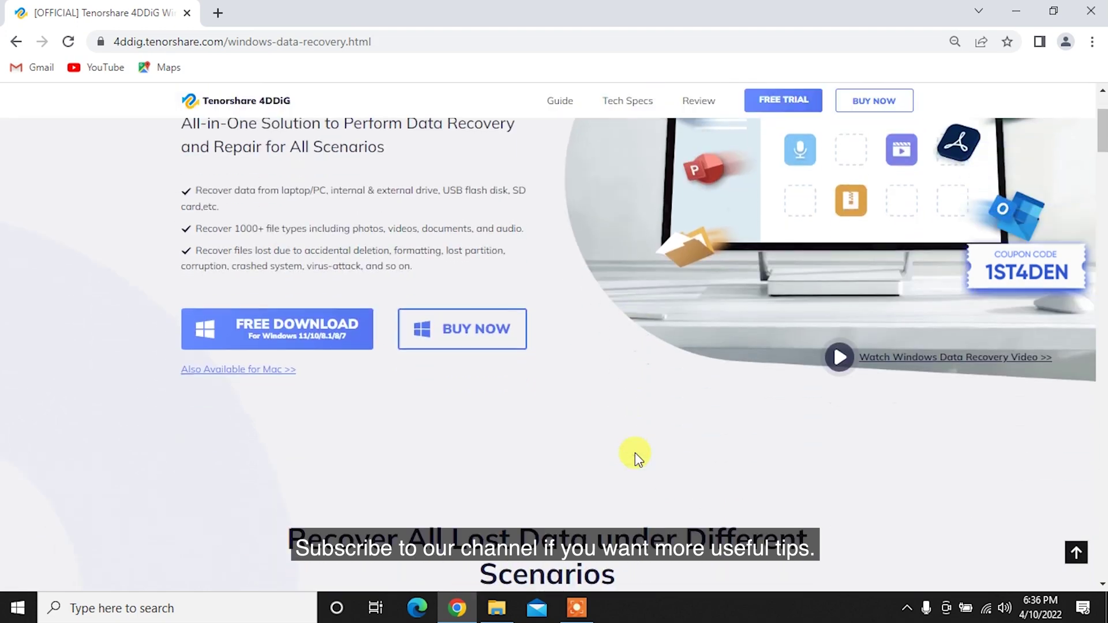